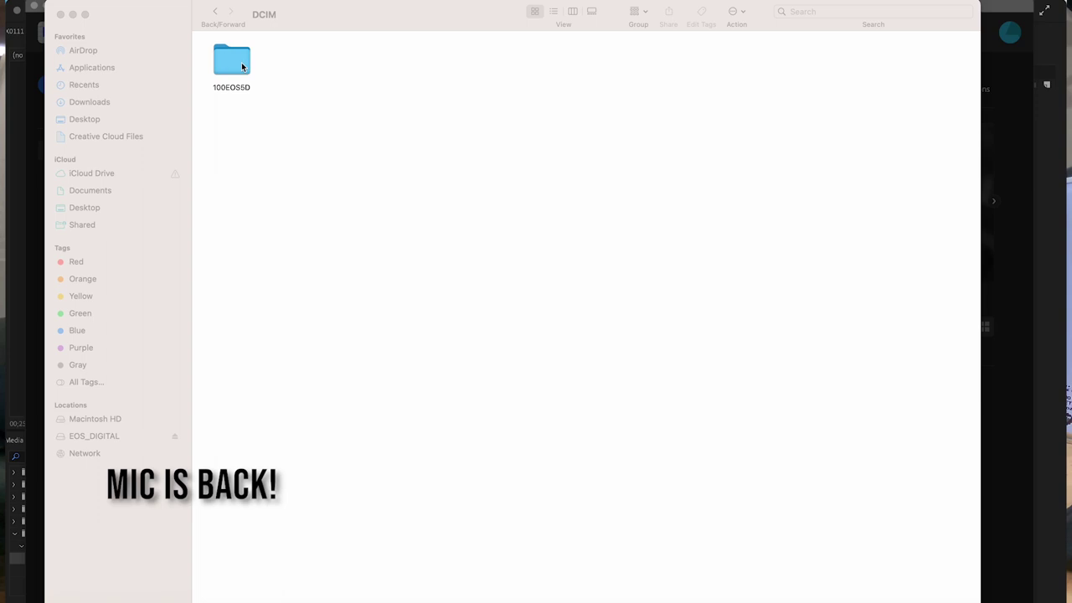
Step: Open the 100EOS5D folder and preview the IMG_0585.JPG photo of the framed tennis painting
{"action": "double_click", "coordinate": [242, 67]}
{"action": "scroll", "coordinate": [316, 510], "scroll_direction": "down", "scroll_amount": 10}
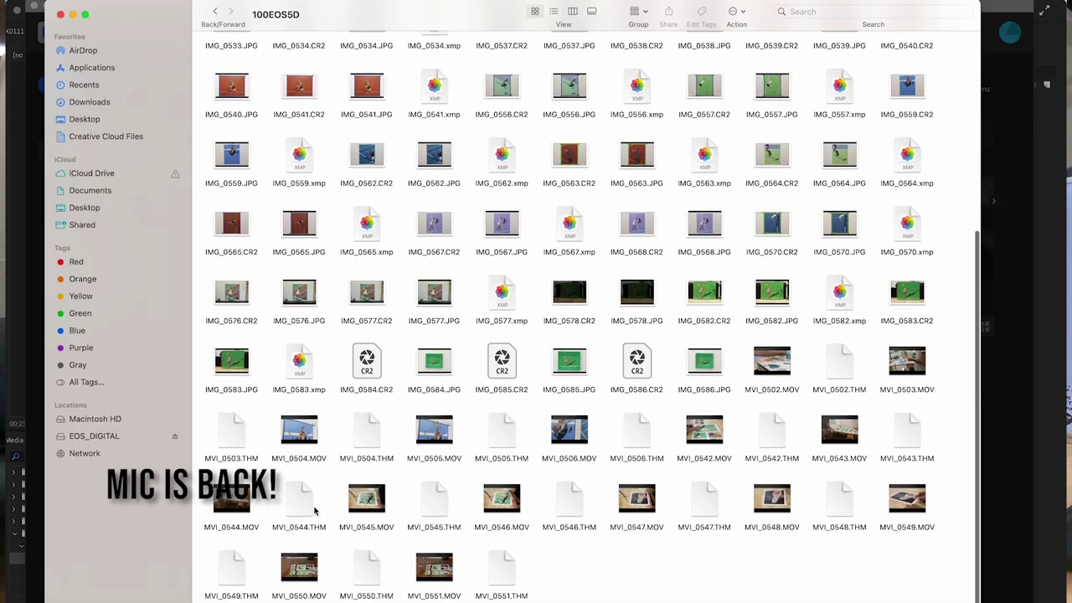
{"action": "left_click", "coordinate": [711, 366]}
{"action": "key", "text": "space"}
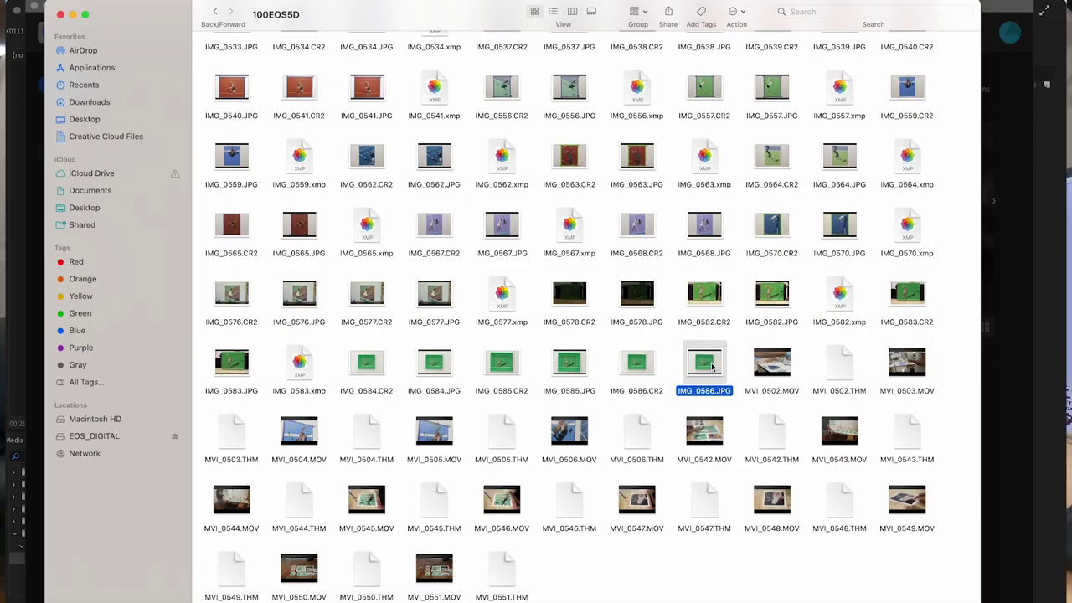
{"action": "key", "text": "Left"}
{"action": "key", "text": "Left"}
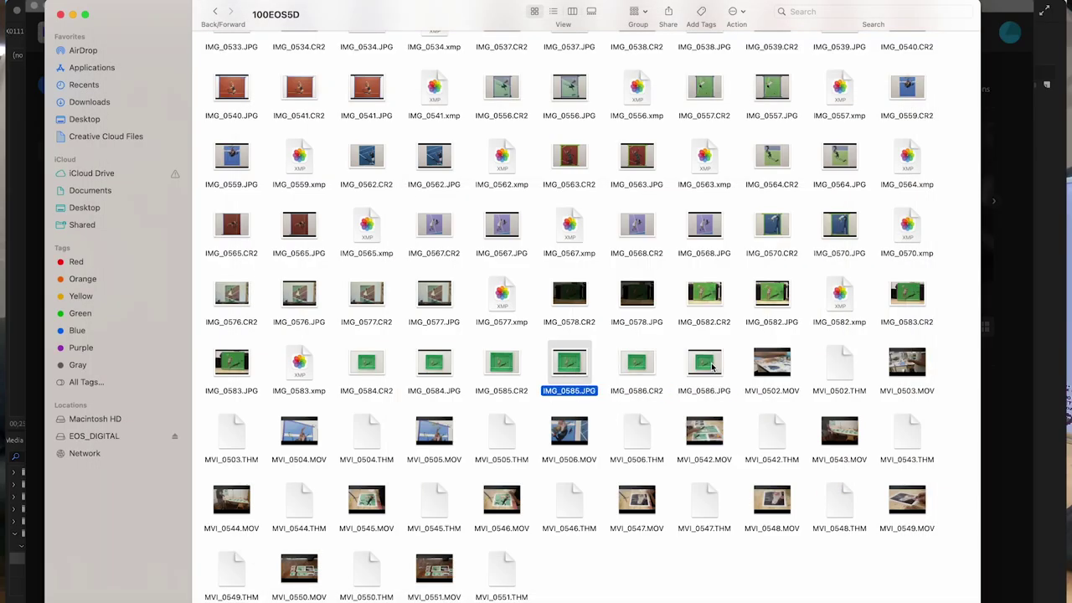
{"action": "key", "text": "space"}
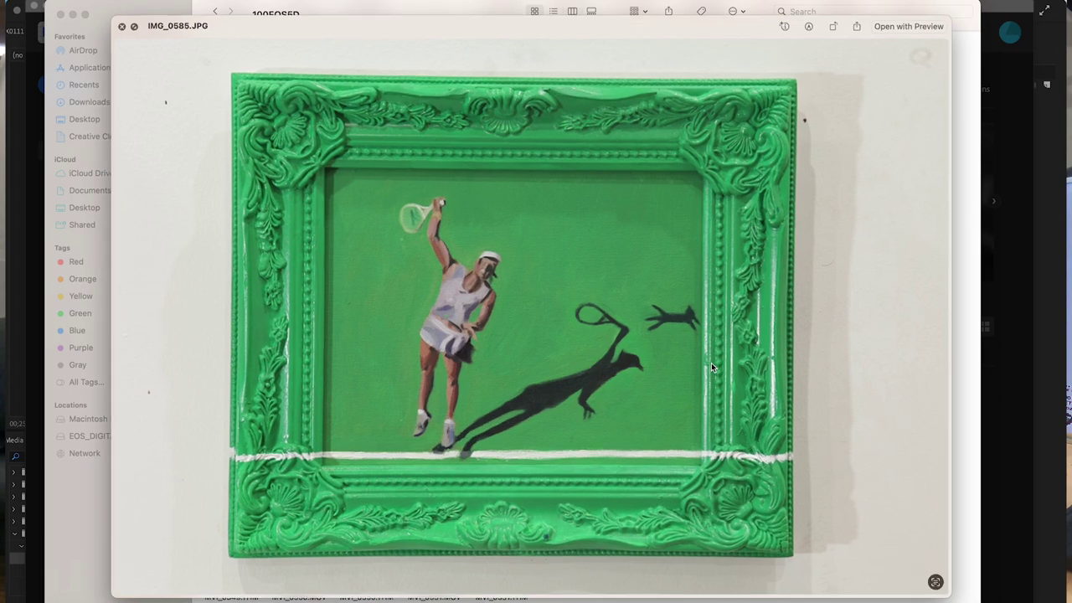
Step: Preview IMG_0584.JPG and compare its framing with the closer shot IMG_0585.CR2
{"action": "key", "text": "space"}
{"action": "key", "text": "Left"}
{"action": "key", "text": "space"}
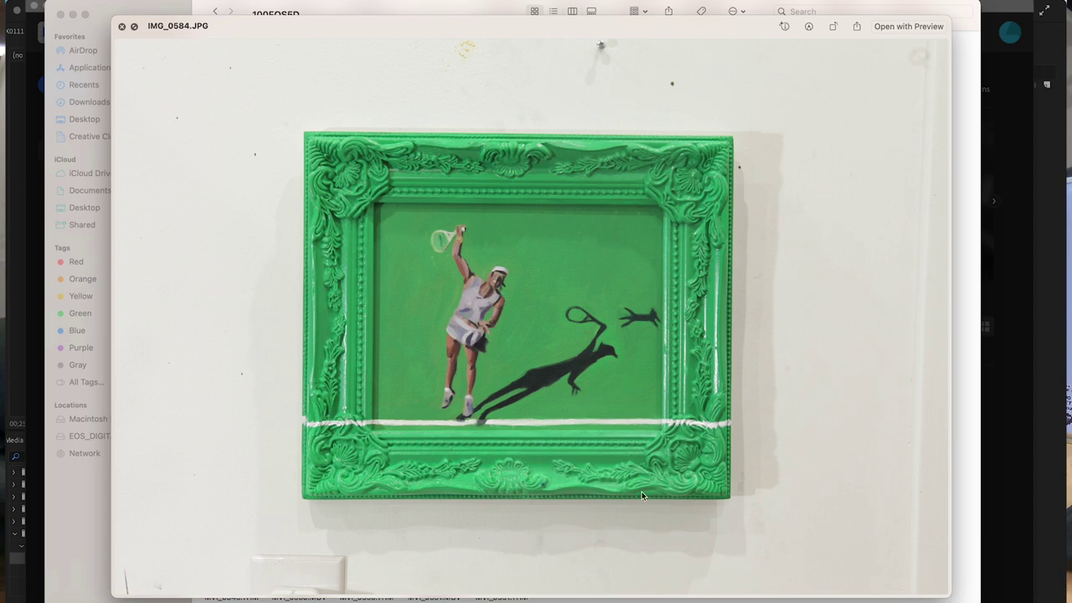
{"action": "key", "text": "Right"}
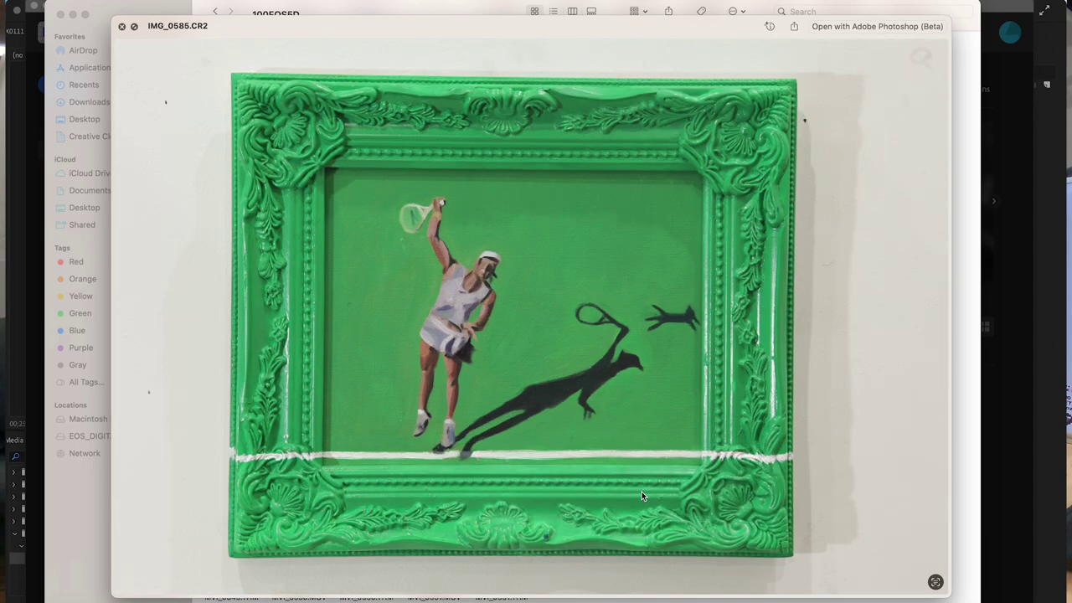
{"action": "key", "text": "Left"}
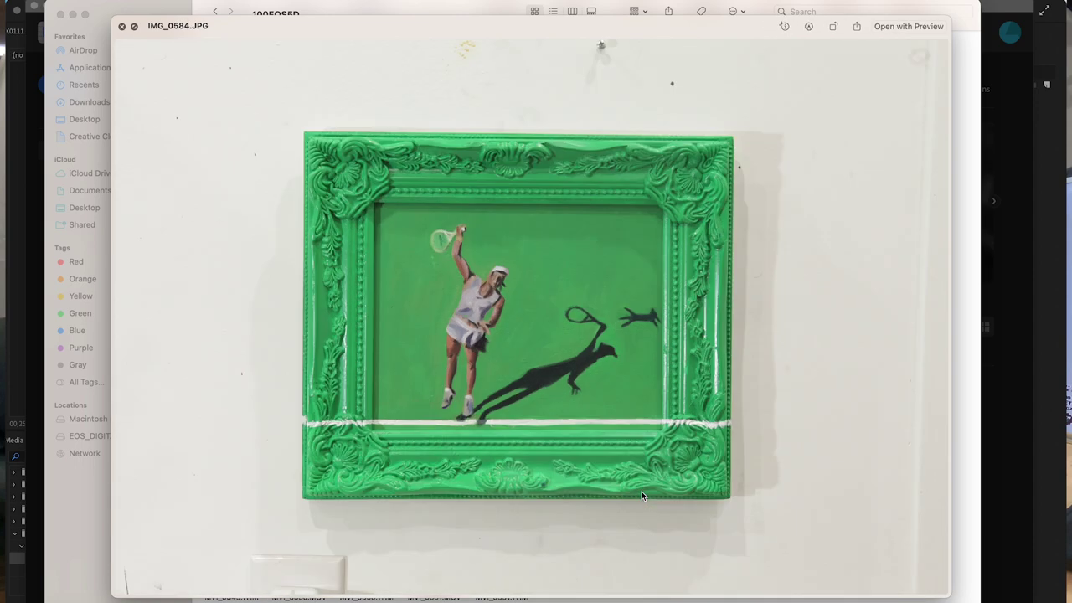
{"action": "key", "text": "space"}
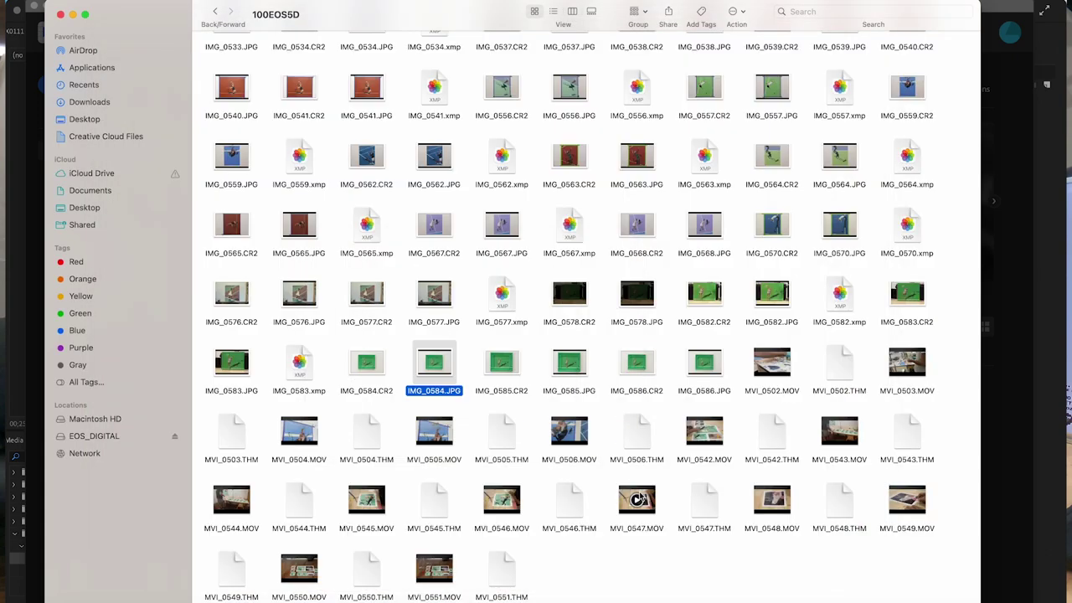
Step: Open IMG_0584.CR2 in Camera Raw and set its temperature to 4800 and tint to 0
{"action": "left_click_drag", "start_coordinate": [377, 369], "coordinate": [803, 600]}
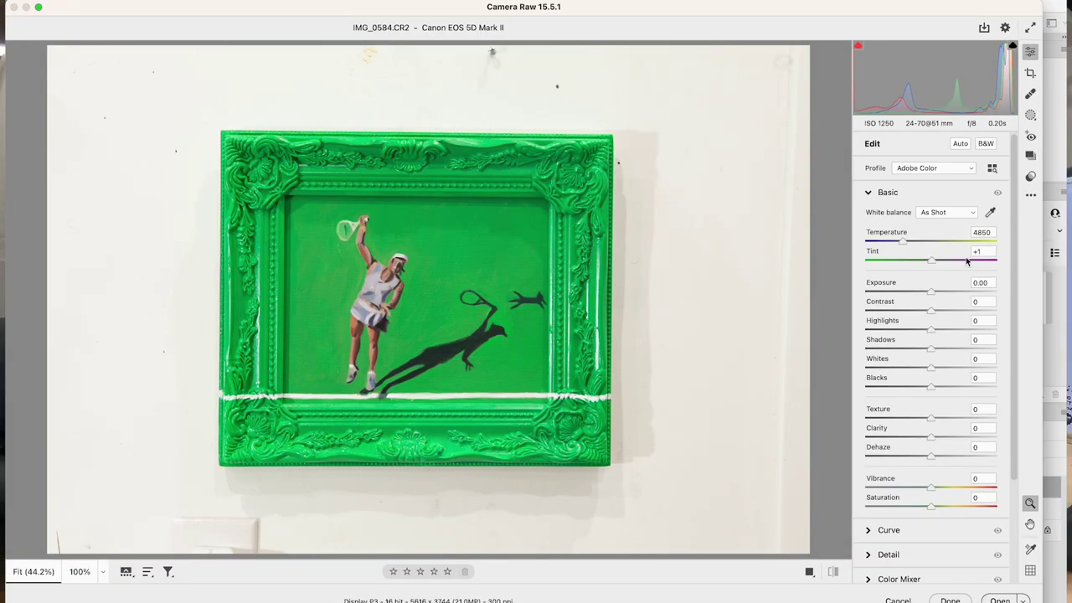
{"action": "left_click", "coordinate": [1031, 198]}
{"action": "left_click", "coordinate": [977, 243]}
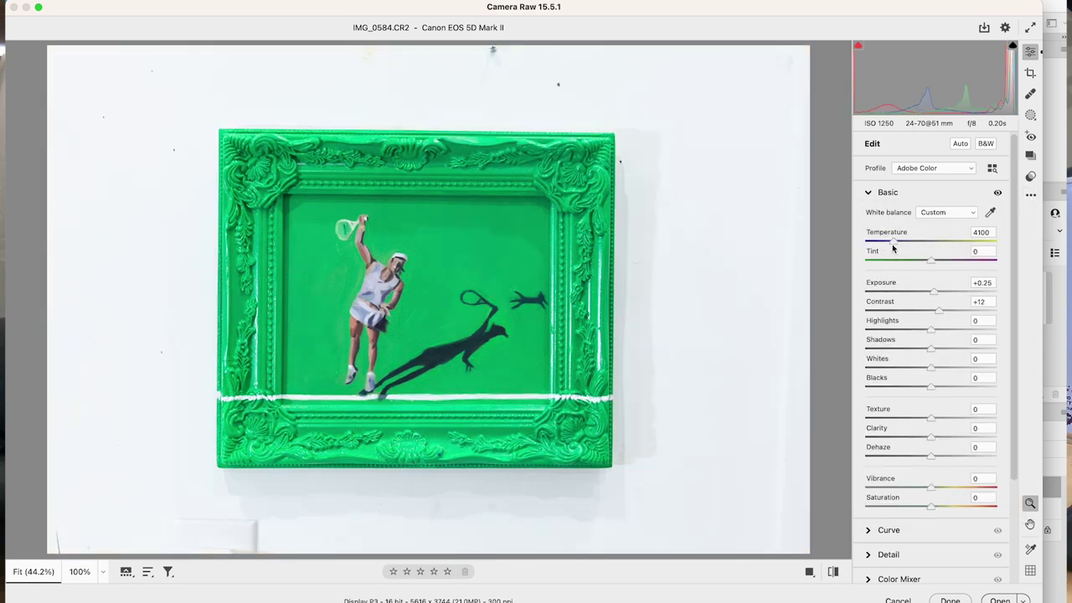
{"action": "mouse_move", "coordinate": [893, 246]}
{"action": "left_mouse_down"}
{"action": "mouse_move", "coordinate": [921, 244]}
{"action": "mouse_move", "coordinate": [891, 249]}
{"action": "mouse_move", "coordinate": [902, 251]}
{"action": "left_mouse_up"}
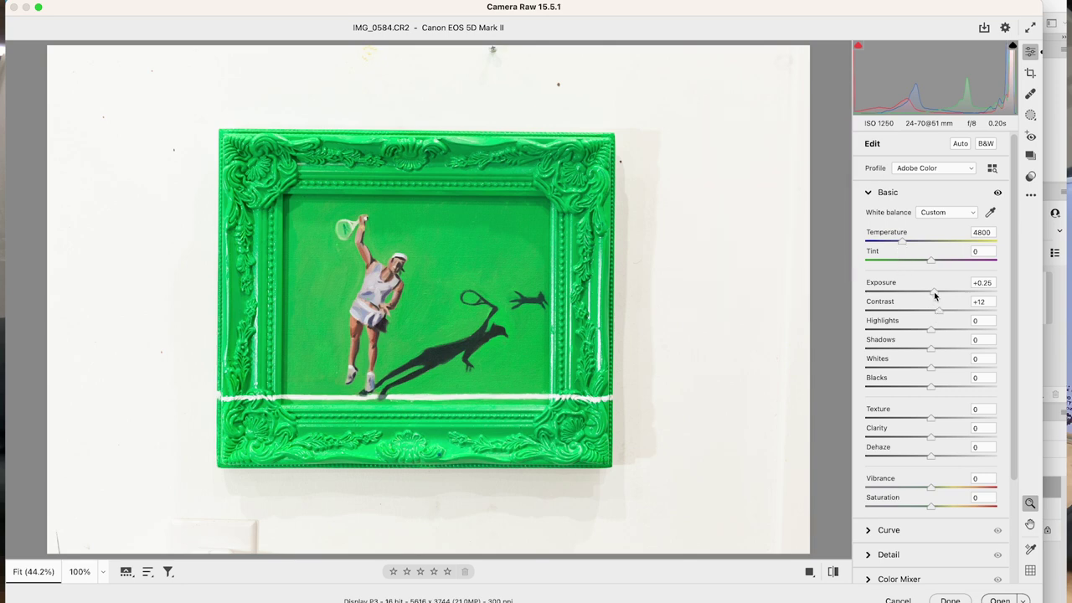
Step: Set the photo's exposure to +0.15 and its contrast to +15
{"action": "left_click_drag", "start_coordinate": [935, 294], "coordinate": [932, 296]}
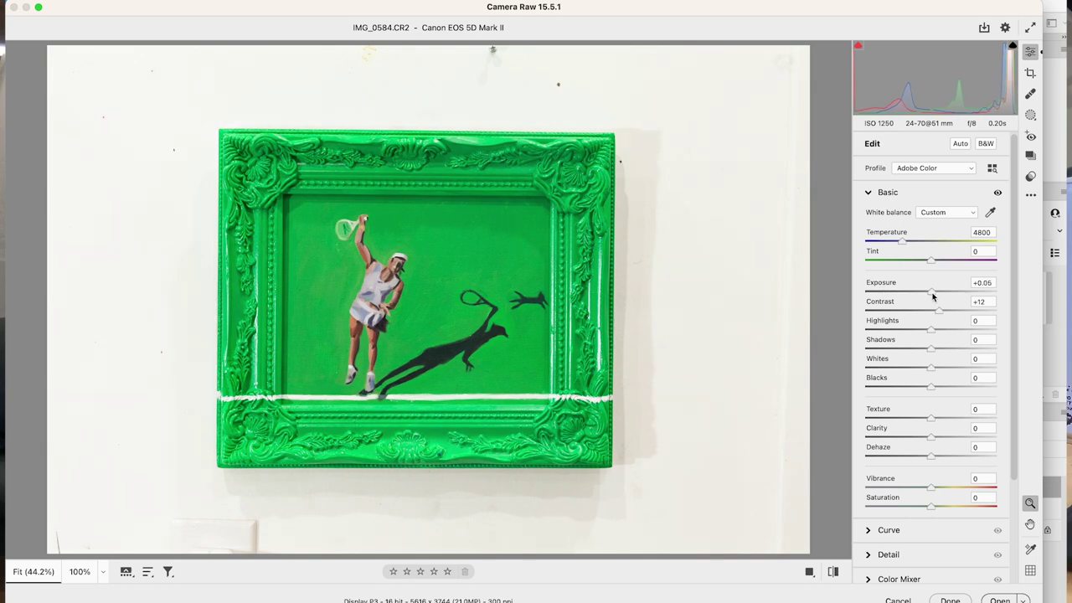
{"action": "mouse_move", "coordinate": [932, 297]}
{"action": "left_mouse_down"}
{"action": "mouse_move", "coordinate": [945, 299]}
{"action": "mouse_move", "coordinate": [934, 301]}
{"action": "left_mouse_up"}
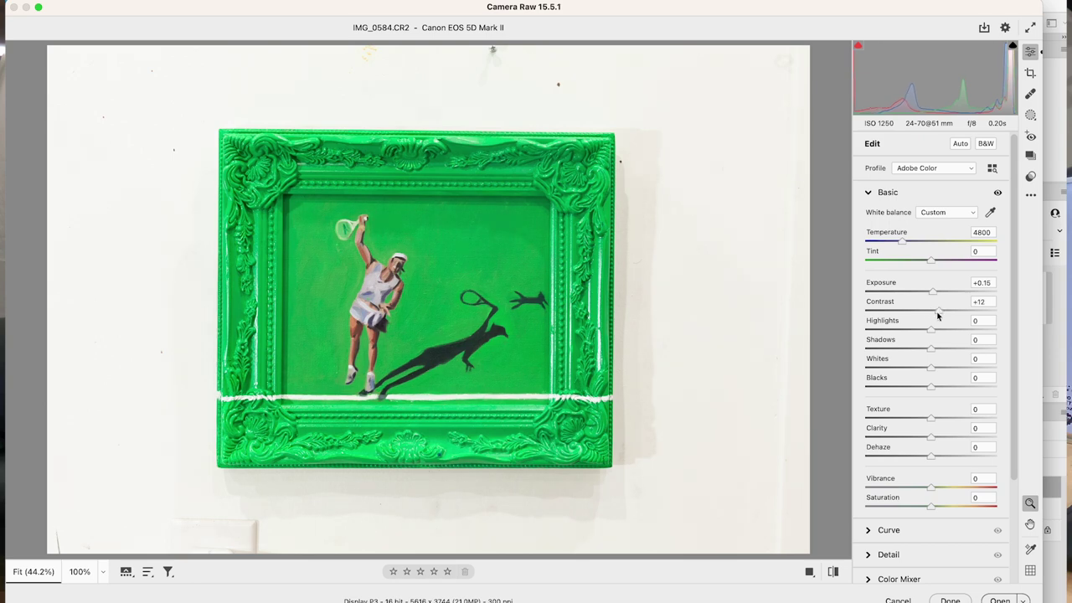
{"action": "left_click_drag", "start_coordinate": [938, 315], "coordinate": [940, 316]}
Step: Try a contrast of 0 on the photo and undo that change
{"action": "left_click", "coordinate": [988, 302]}
{"action": "double_click", "coordinate": [988, 301]}
{"action": "type", "text": "0"}
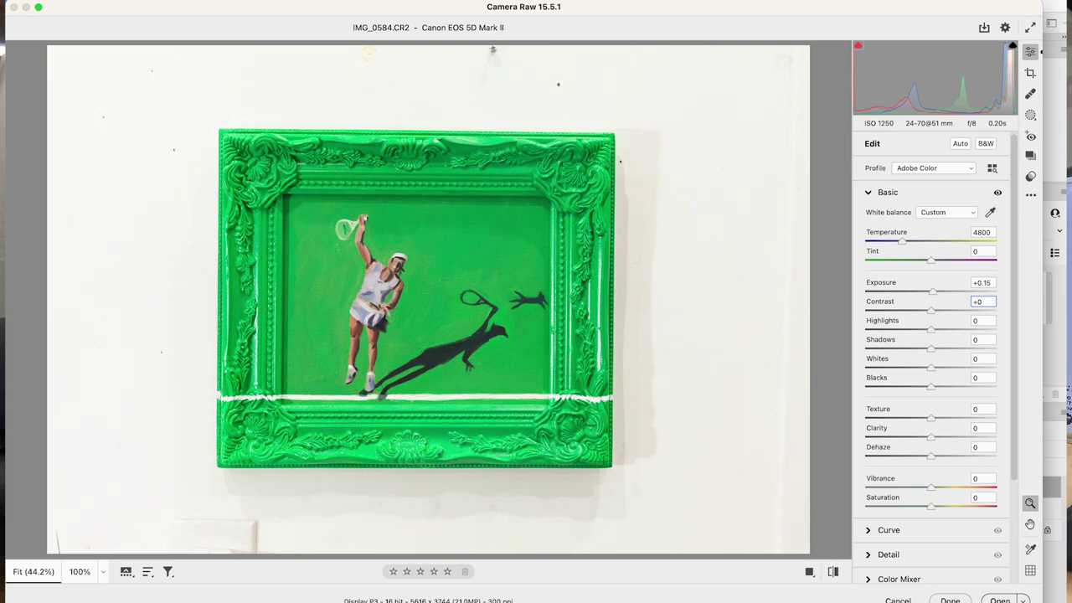
{"action": "key", "text": "super+z"}
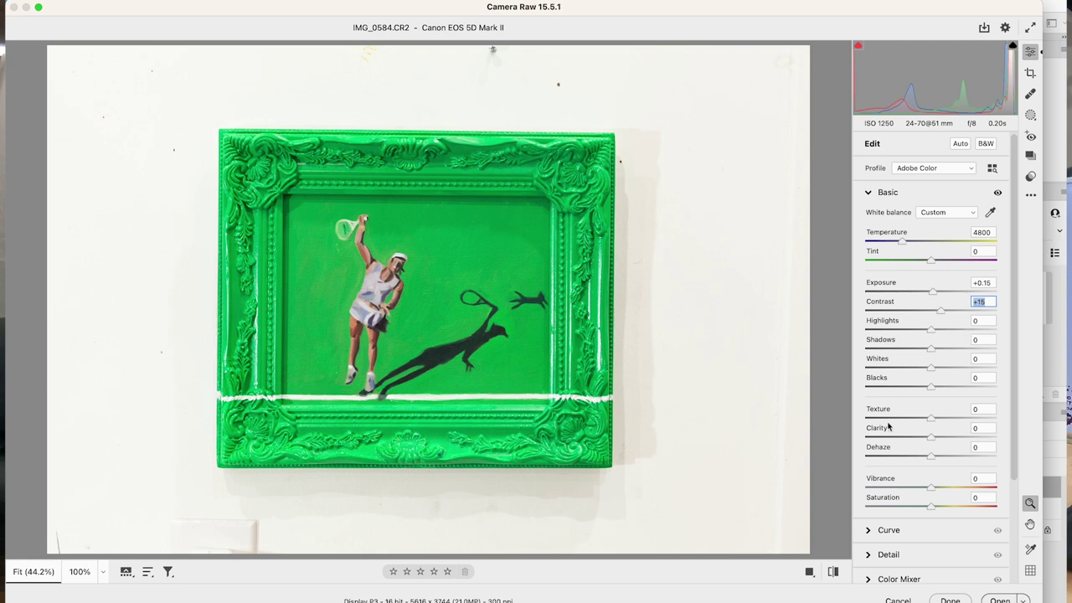
Step: Show the Optics lens correction settings and open the adjusted raw image in Photoshop
{"action": "scroll", "coordinate": [854, 482], "scroll_direction": "down", "scroll_amount": 3}
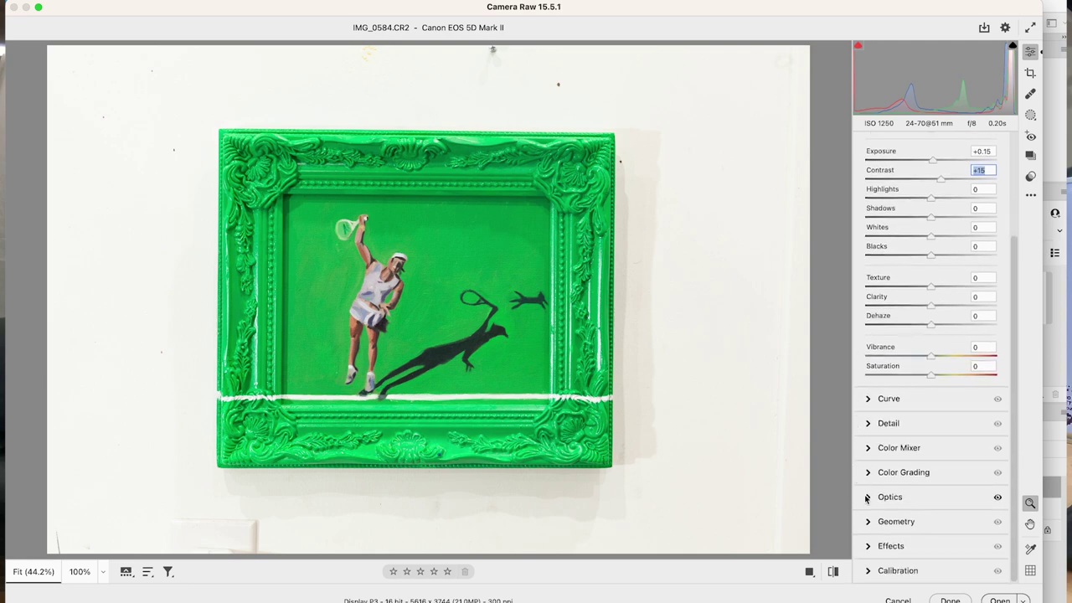
{"action": "left_click", "coordinate": [867, 496]}
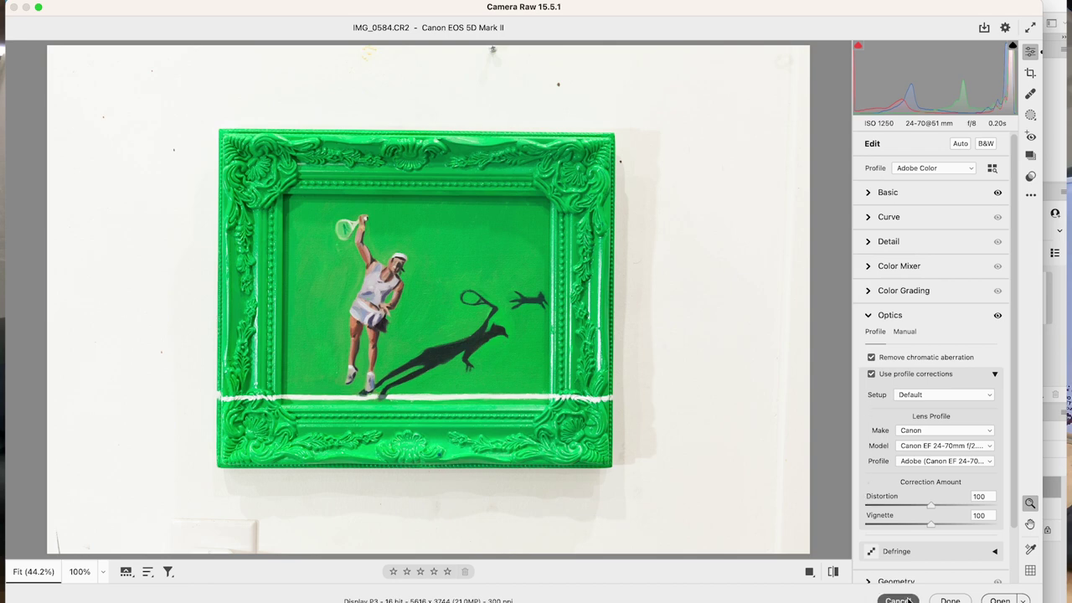
{"action": "left_click", "coordinate": [997, 599]}
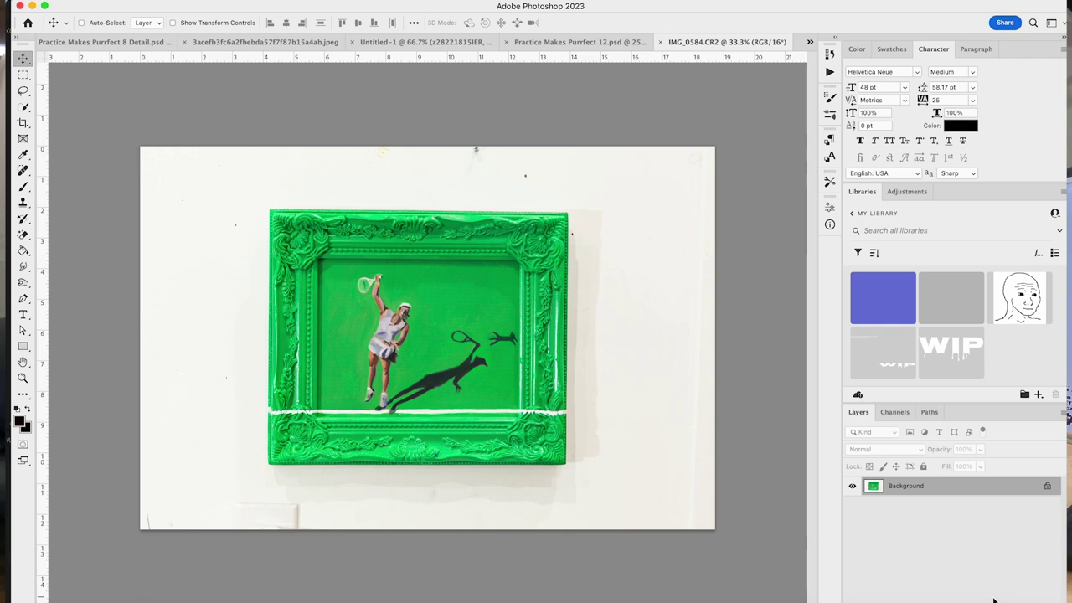
Step: Place IMG_0584.CR2 from the Finder folder into the open document as a new layer, keeping its raw settings and original size
{"action": "key", "text": "super+Tab"}
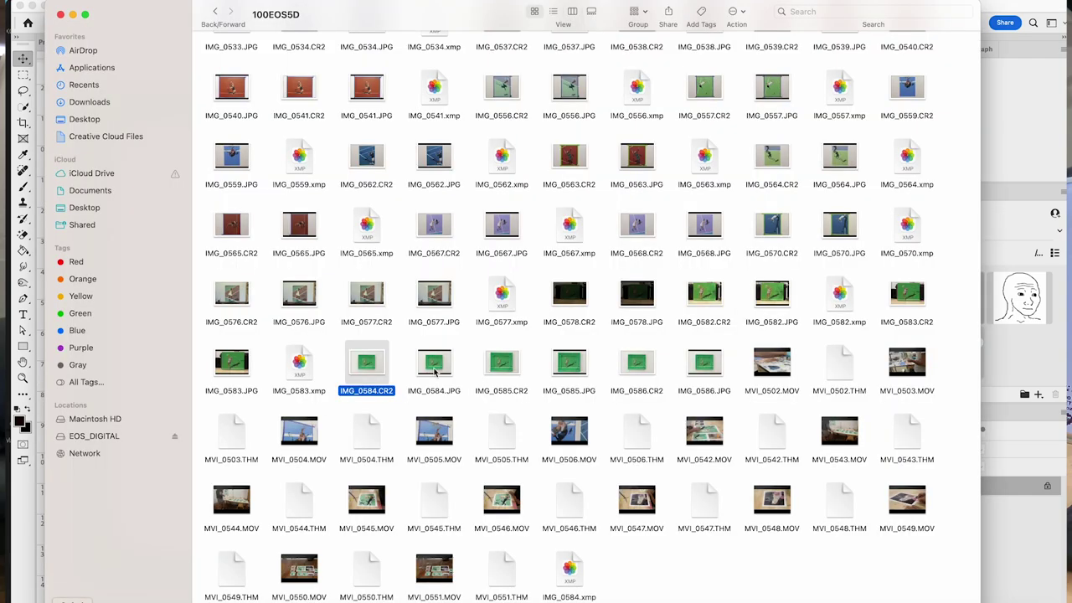
{"action": "left_click_drag", "start_coordinate": [350, 27], "coordinate": [872, 18]}
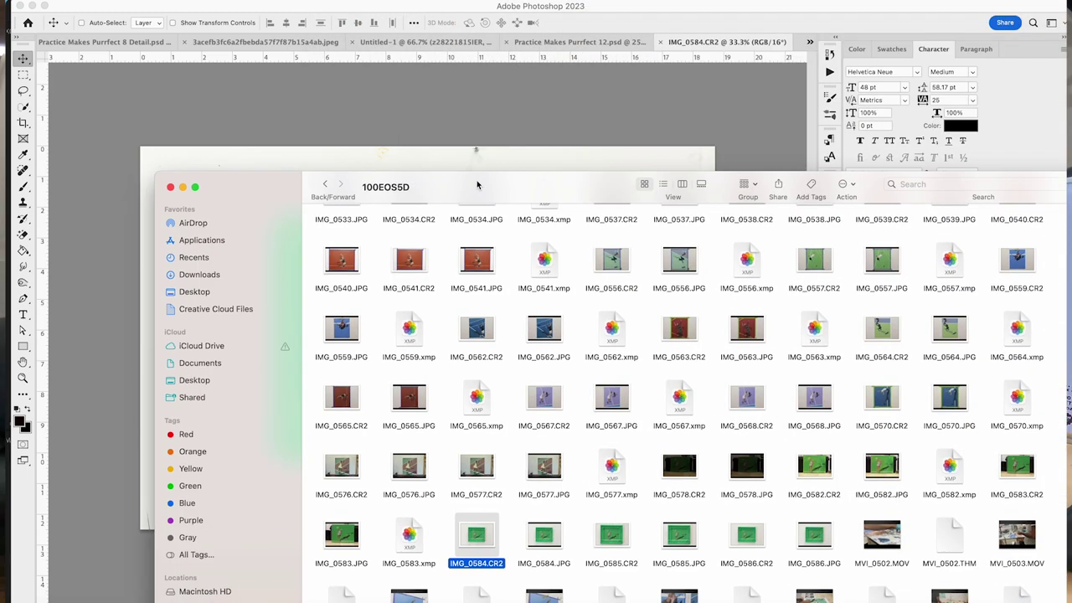
{"action": "left_click_drag", "start_coordinate": [478, 184], "coordinate": [258, 576]}
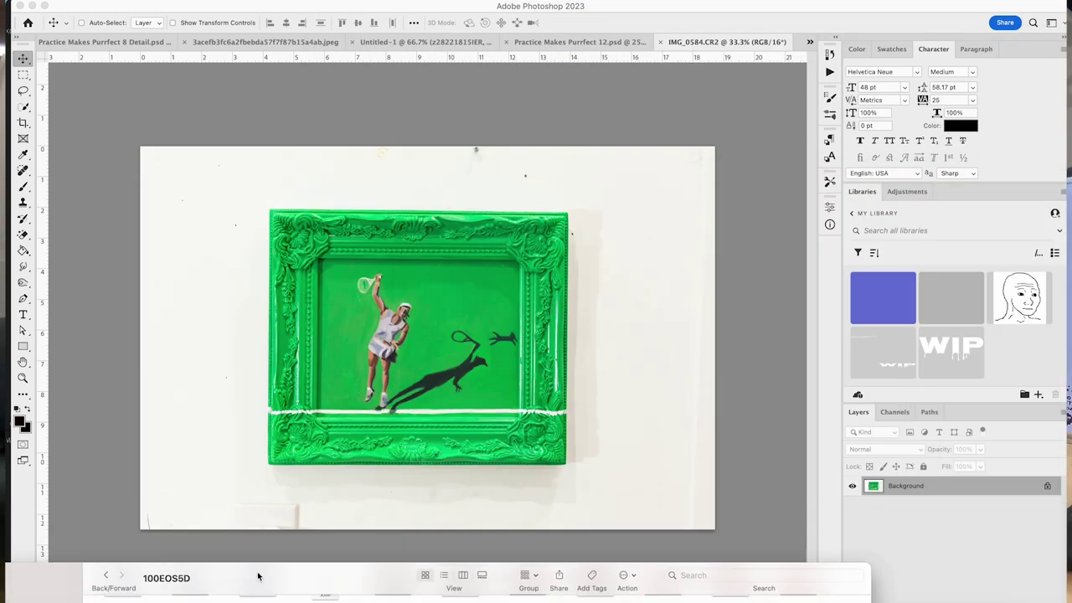
{"action": "left_click_drag", "start_coordinate": [364, 579], "coordinate": [622, 144]}
{"action": "left_click_drag", "start_coordinate": [662, 488], "coordinate": [289, 429]}
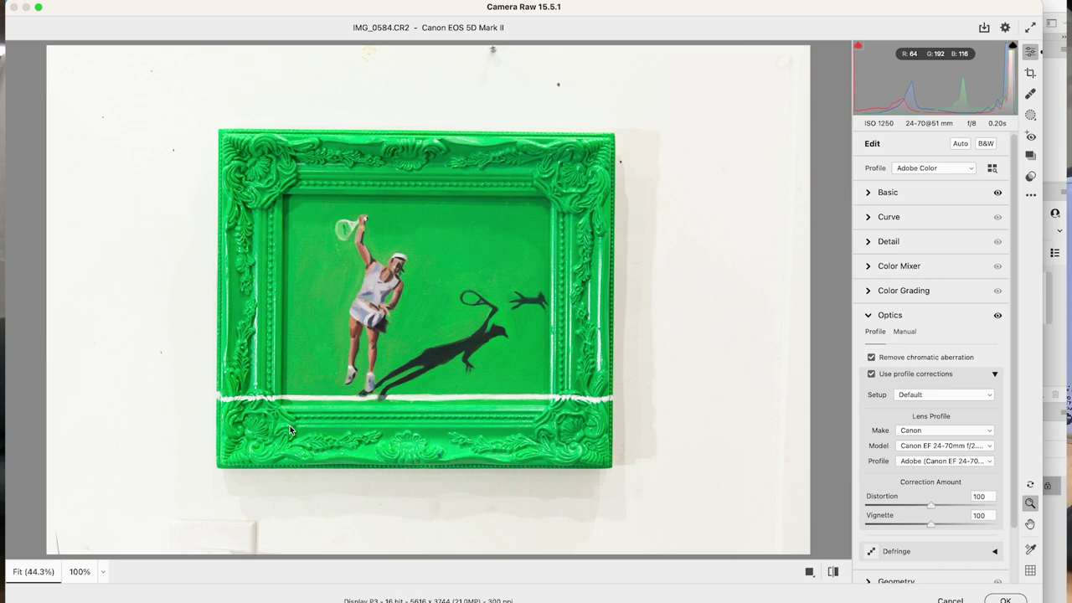
{"action": "key", "text": "Return"}
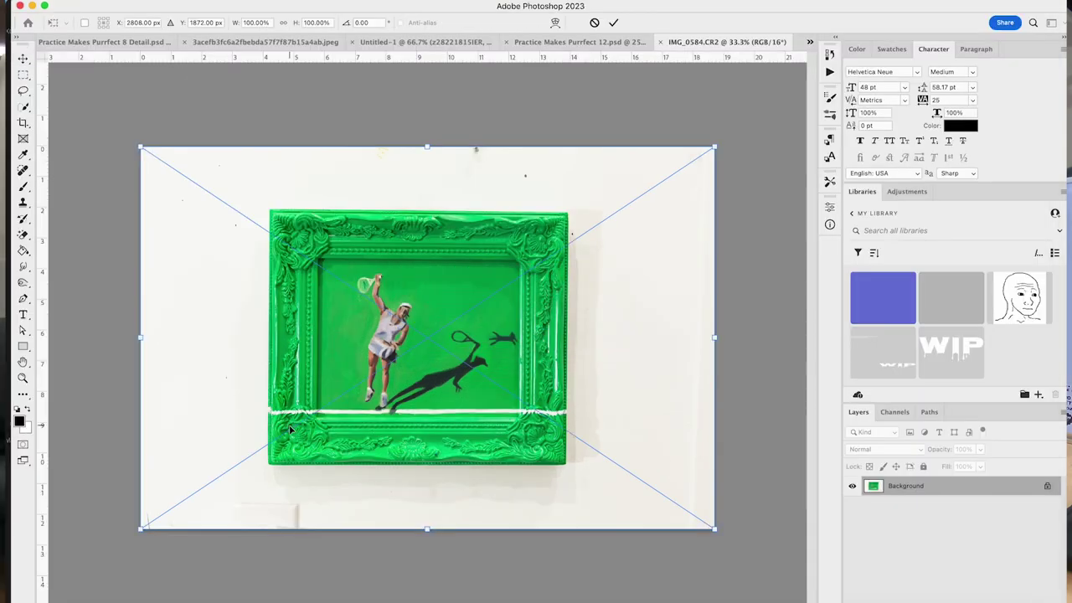
{"action": "key", "text": "Return"}
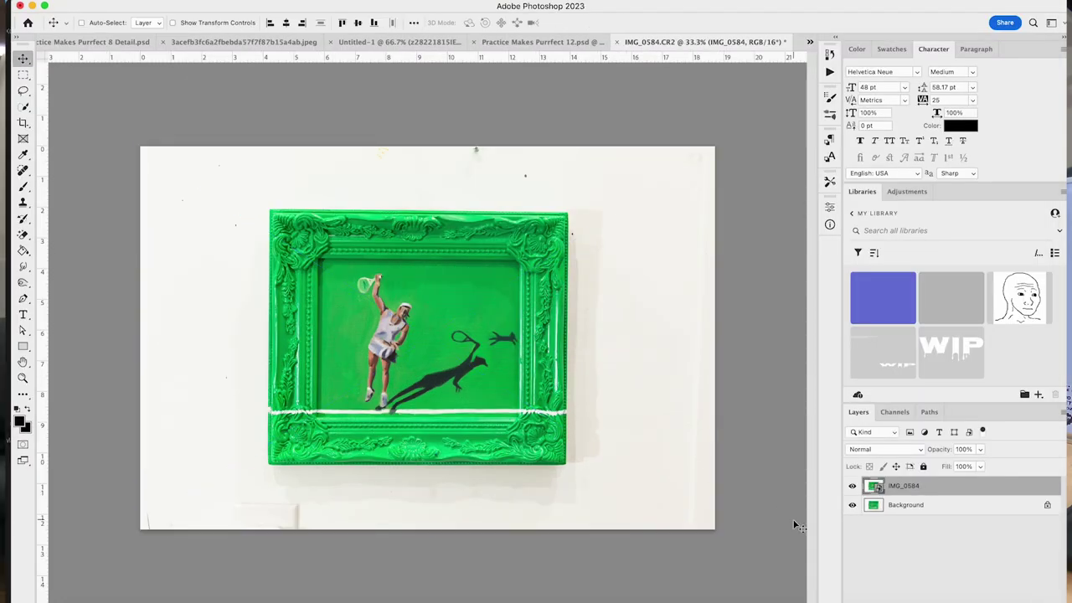
Step: Reopen the placed IMG_0584 layer in Camera Raw and examine the tennis player, the shadow and the frame's lower corner up close
{"action": "double_click", "coordinate": [877, 489]}
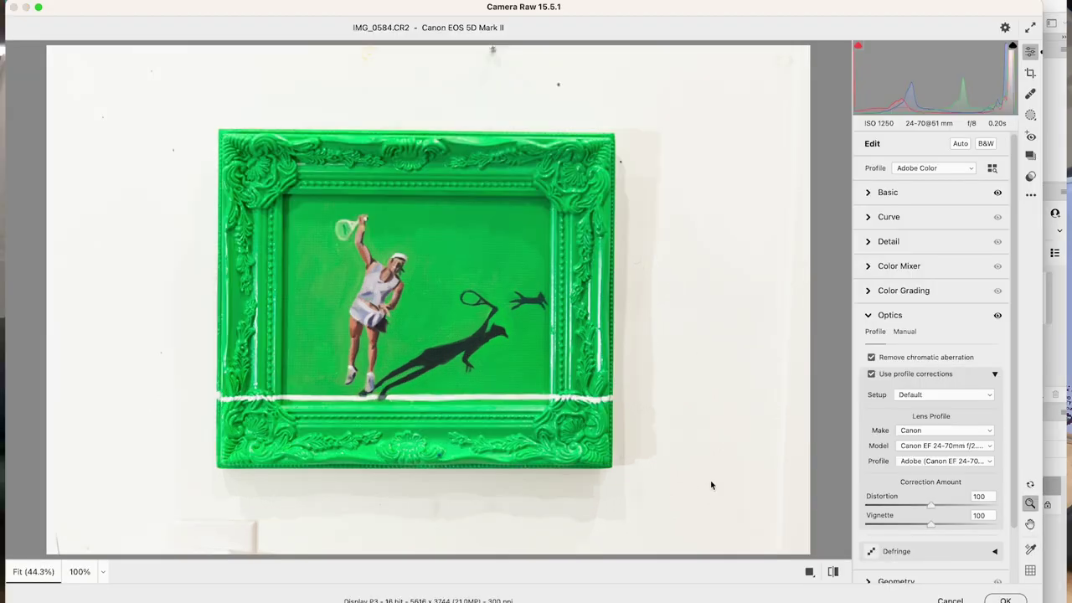
{"action": "left_click", "coordinate": [462, 342]}
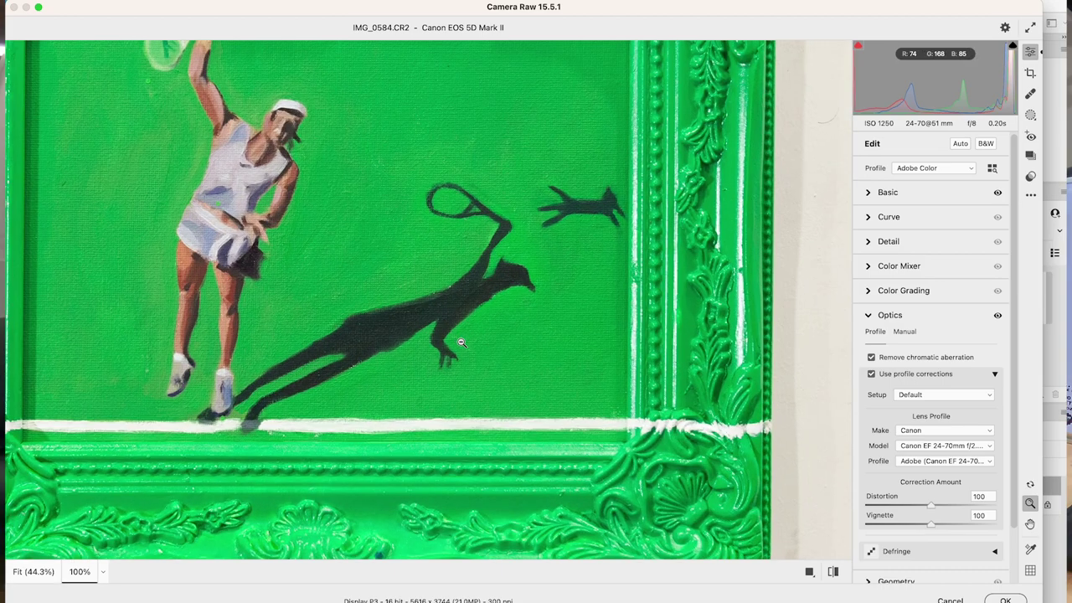
{"action": "left_click", "coordinate": [358, 308]}
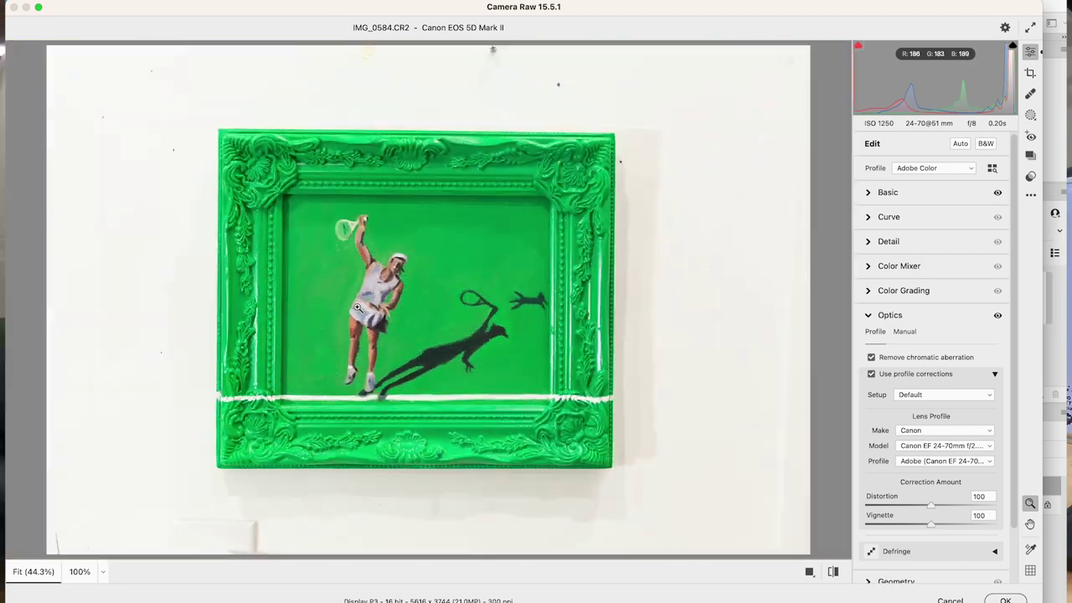
{"action": "left_click", "coordinate": [357, 307]}
{"action": "left_click", "coordinate": [459, 246]}
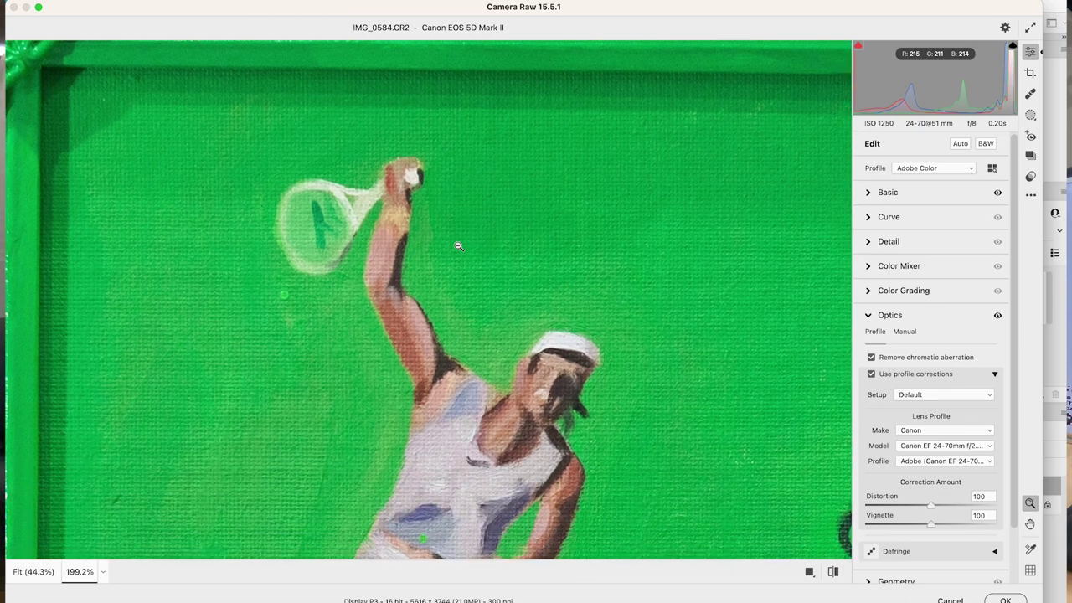
{"action": "scroll", "coordinate": [459, 246], "scroll_direction": "down", "scroll_amount": 1}
{"action": "scroll", "coordinate": [459, 246], "scroll_direction": "down", "scroll_amount": 10}
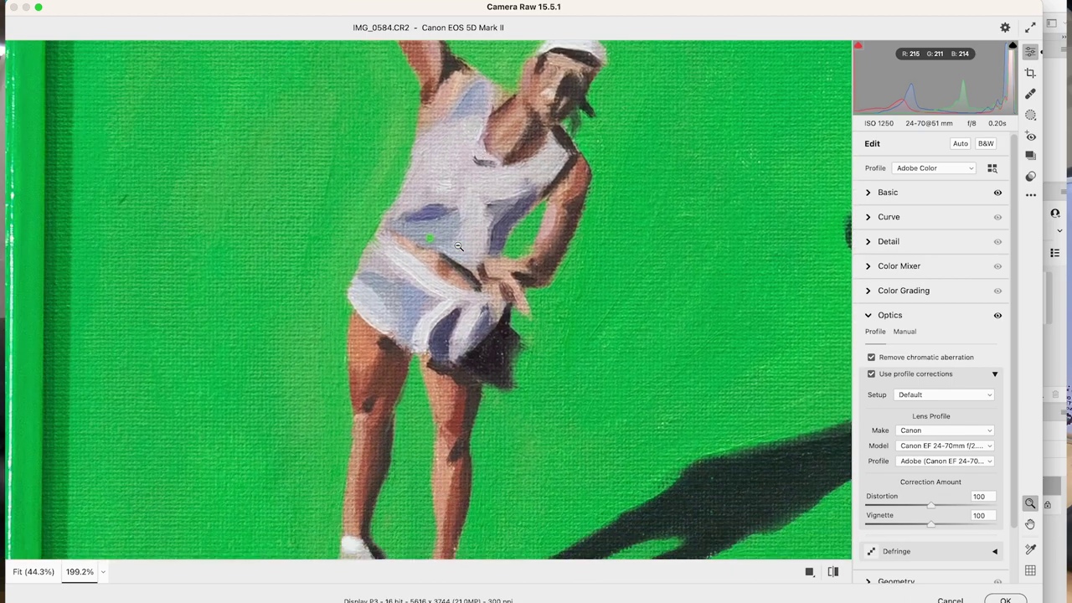
{"action": "key", "text": "super+0"}
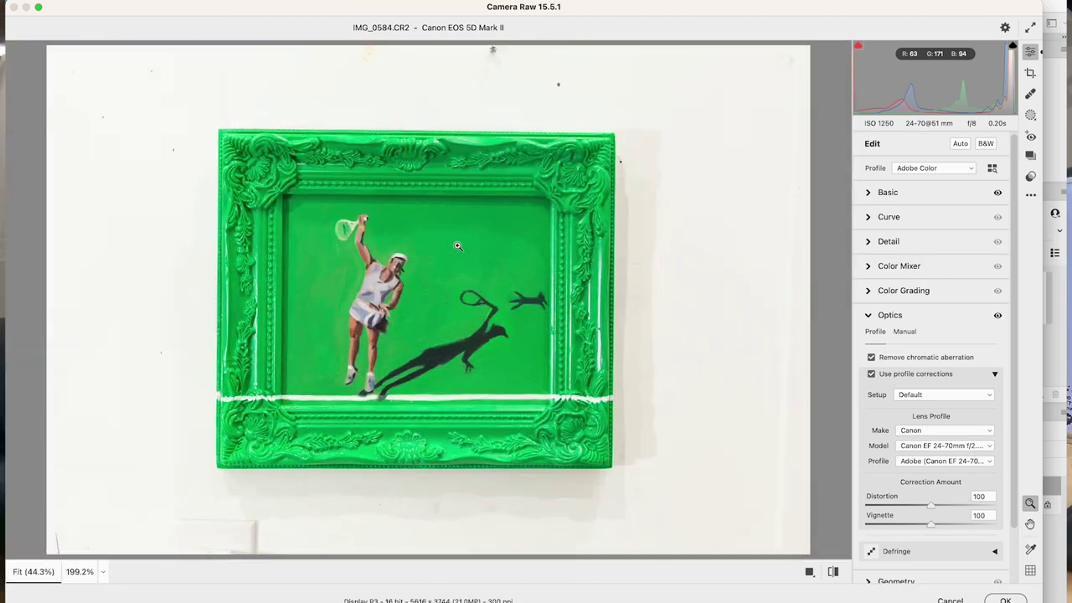
{"action": "left_click", "coordinate": [623, 397]}
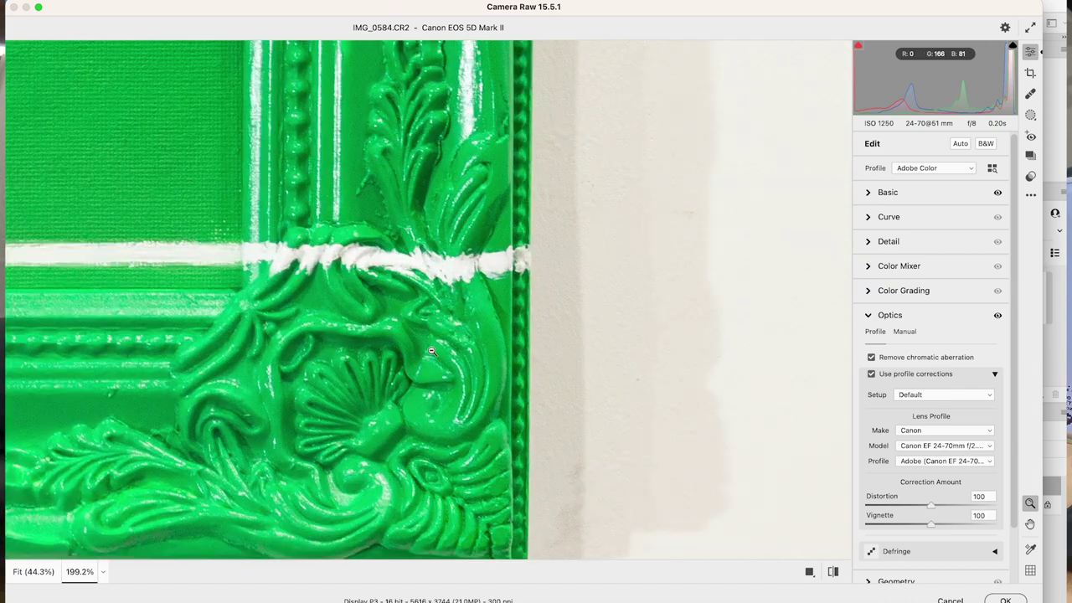
{"action": "left_click", "coordinate": [431, 351]}
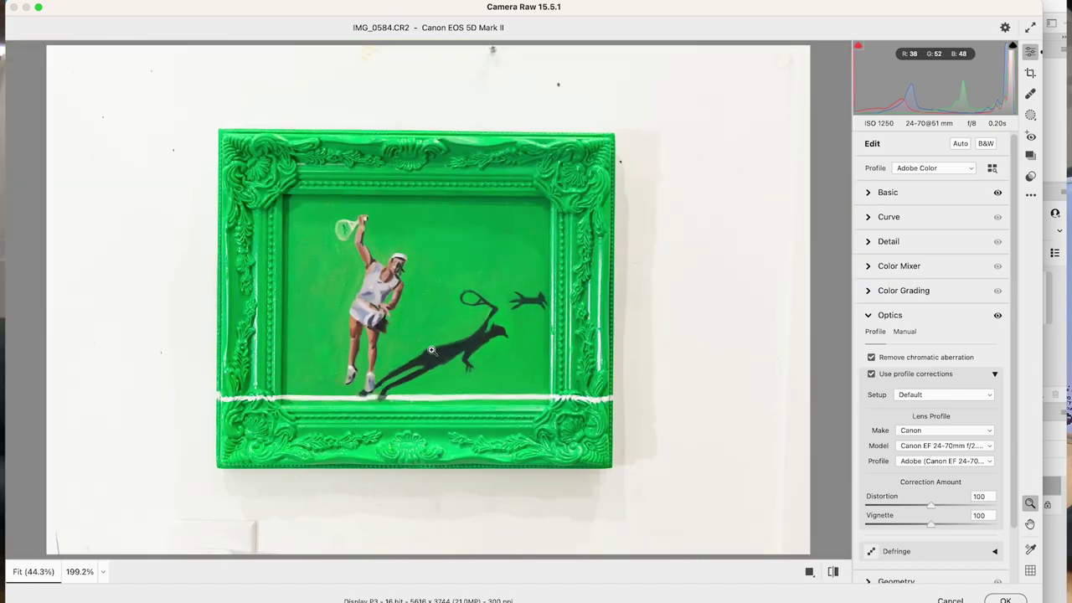
{"action": "left_click", "coordinate": [1005, 599]}
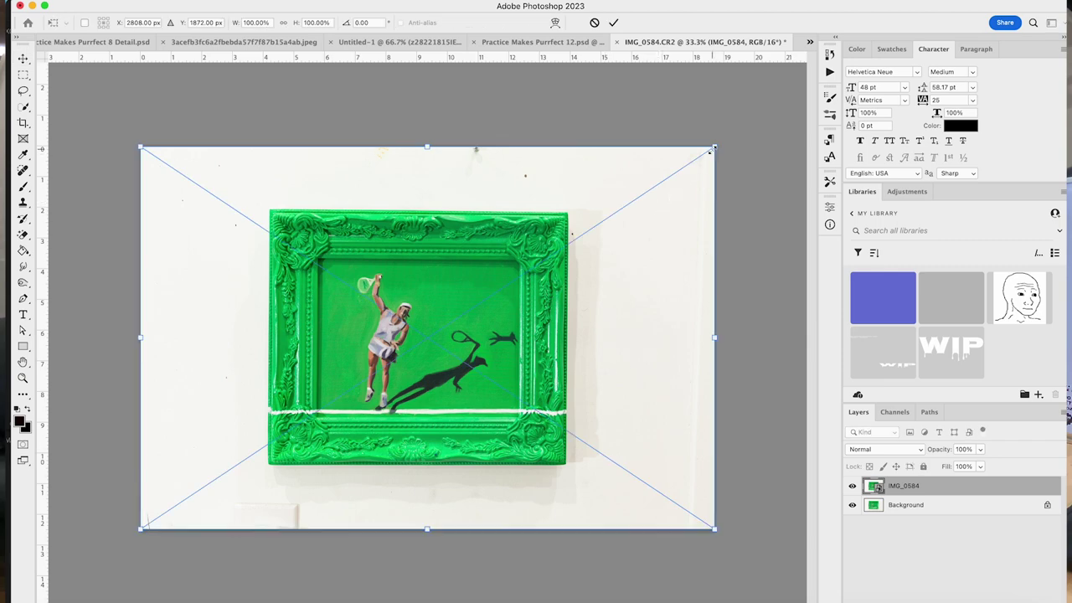
Step: Try enlarging the IMG_0584 layer beyond the canvas edges and undo the scaling
{"action": "left_click_drag", "start_coordinate": [713, 148], "coordinate": [793, 87]}
{"action": "key", "text": "super+minus"}
{"action": "key", "text": "super+minus"}
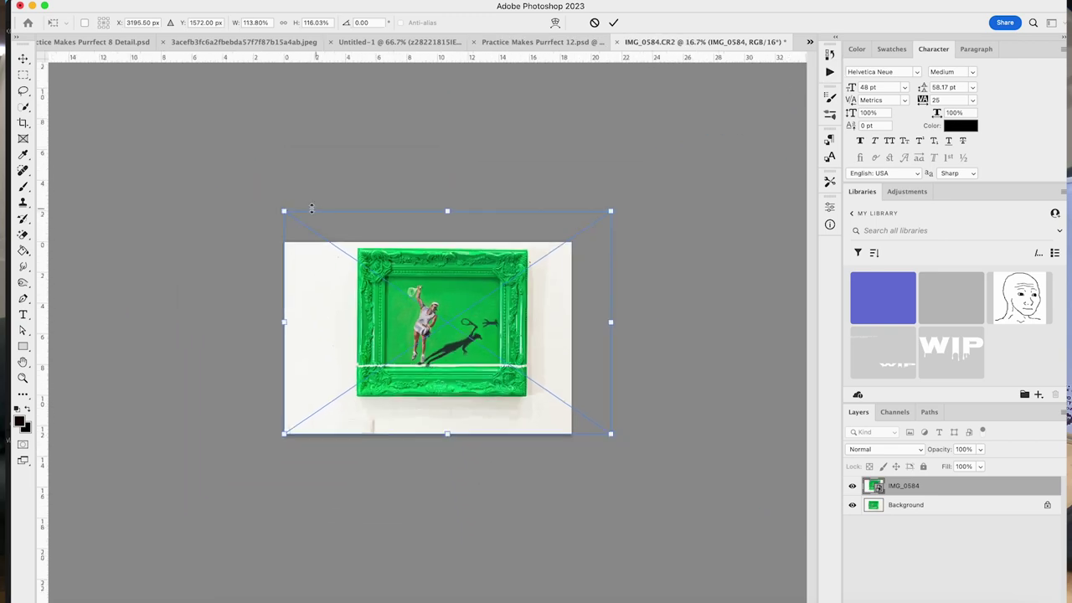
{"action": "left_click_drag", "start_coordinate": [277, 204], "coordinate": [275, 203]}
{"action": "left_click_drag", "start_coordinate": [286, 435], "coordinate": [225, 455]}
{"action": "key", "text": "super+z"}
{"action": "key", "text": "super+z"}
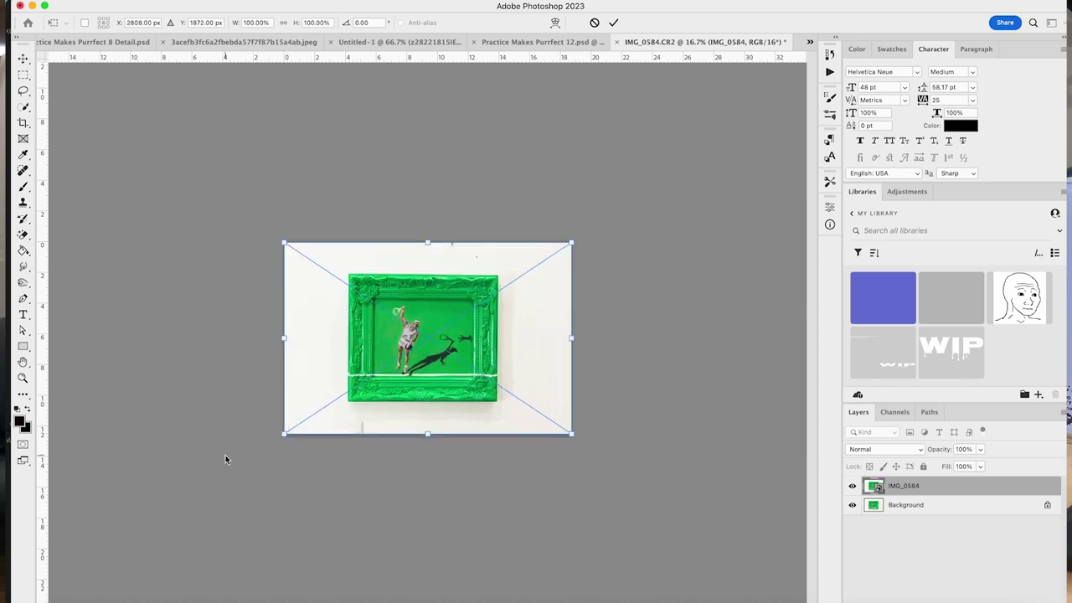
Step: Scale the IMG_0584 layer up to about 141% and rotate it by -0.40° to straighten the frame
{"action": "left_click_drag", "start_coordinate": [284, 435], "coordinate": [406, 437]}
{"action": "key", "text": "super+z"}
{"action": "left_click_drag", "start_coordinate": [284, 434], "coordinate": [208, 484]}
{"action": "left_click_drag", "start_coordinate": [570, 242], "coordinate": [639, 217]}
{"action": "mouse_move", "coordinate": [633, 483]}
{"action": "left_mouse_down"}
{"action": "mouse_move", "coordinate": [614, 471]}
{"action": "mouse_move", "coordinate": [628, 490]}
{"action": "left_mouse_up"}
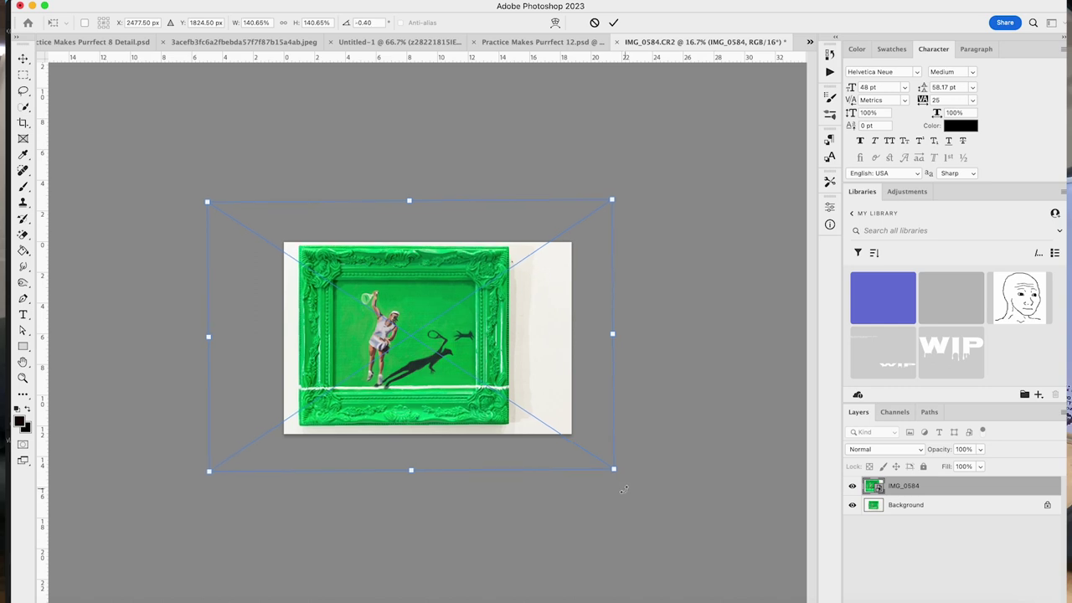
{"action": "left_click_drag", "start_coordinate": [613, 468], "coordinate": [616, 471]}
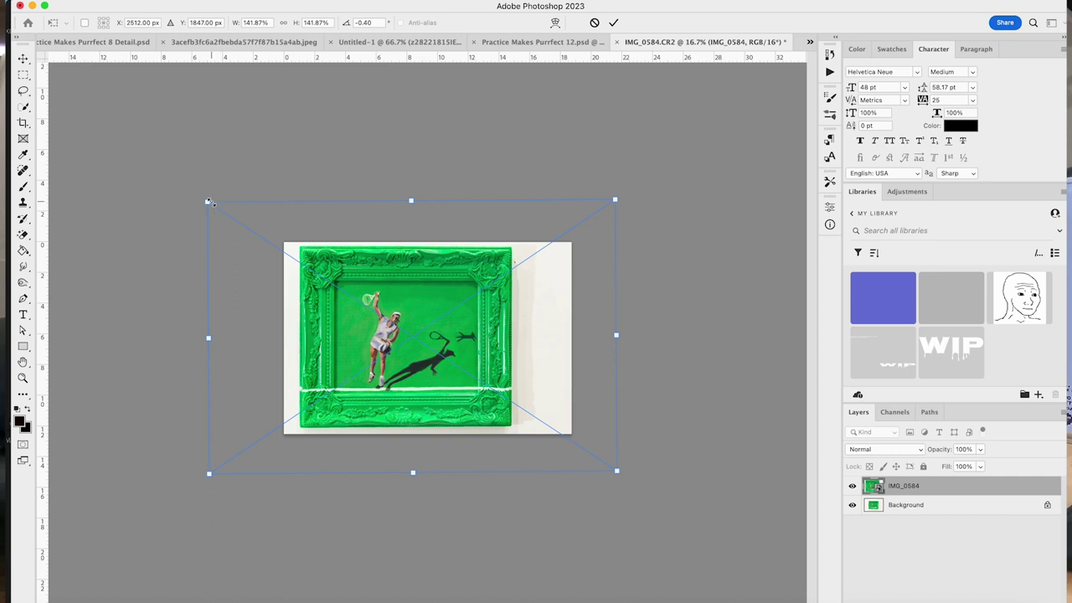
{"action": "left_click_drag", "start_coordinate": [210, 203], "coordinate": [213, 205]}
{"action": "key", "text": "Return"}
Step: Shift the enlarged painting to the right and crop the canvas to about 14.5 in wide, leaving a narrow border around the frame
{"action": "left_click_drag", "start_coordinate": [397, 325], "coordinate": [450, 324]}
{"action": "key", "text": "shift+Left"}
{"action": "key", "text": "c"}
{"action": "left_click_drag", "start_coordinate": [284, 328], "coordinate": [313, 329]}
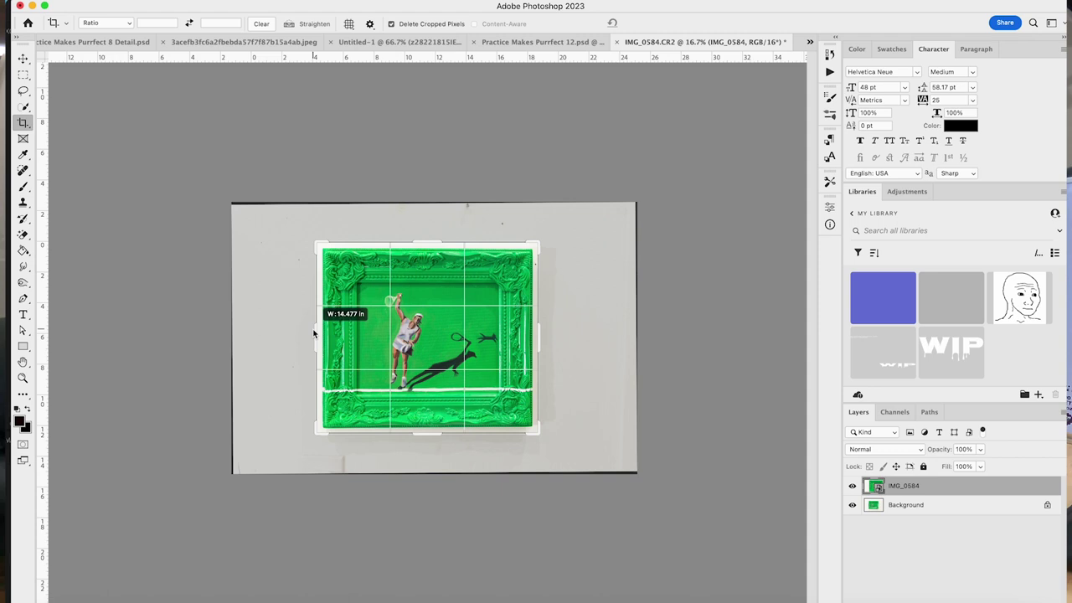
{"action": "left_click_drag", "start_coordinate": [314, 334], "coordinate": [314, 333]}
{"action": "key", "text": "Return"}
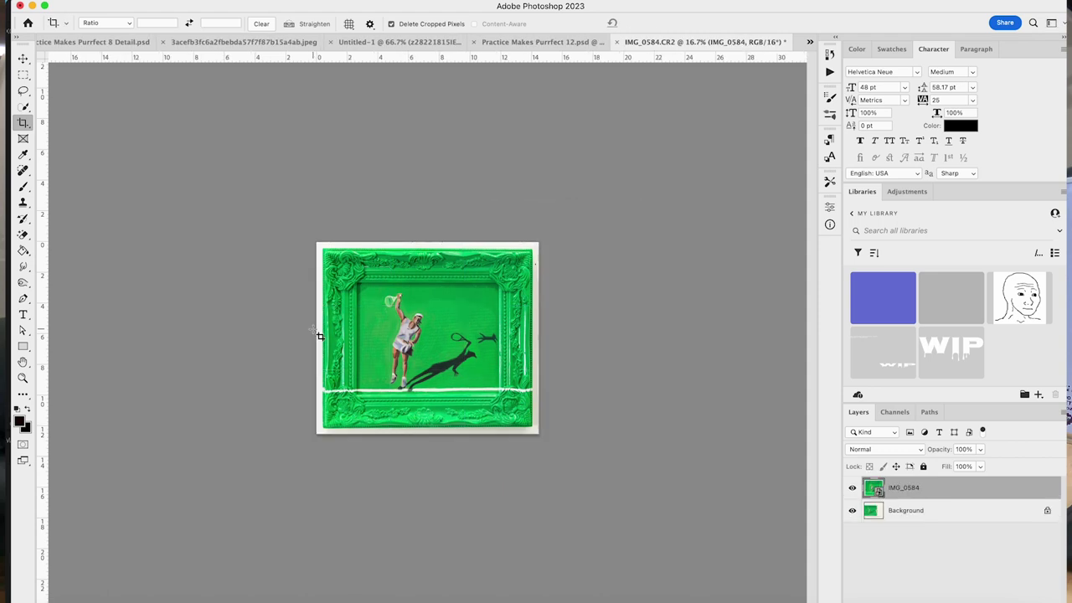
Step: Switch to Finder, preview IMG_0585.JPG and bring IMG_0585.CR2 into the open Photoshop document, opening it in Camera Raw
{"action": "key", "text": "v"}
{"action": "key", "text": "super+plus"}
{"action": "key", "text": "super+plus"}
{"action": "key", "text": "super+plus"}
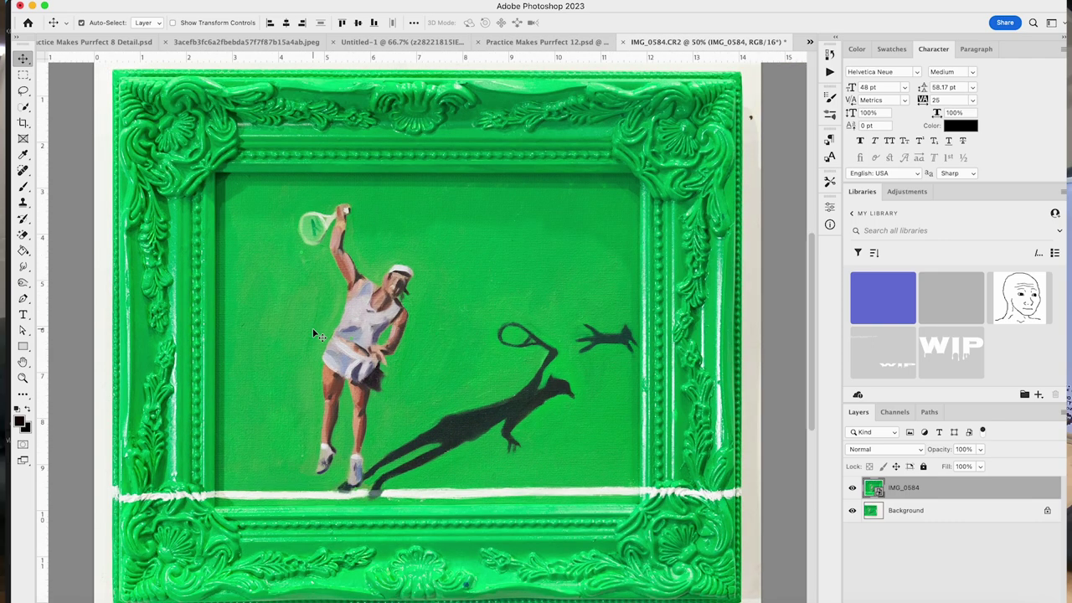
{"action": "key", "text": "super+minus"}
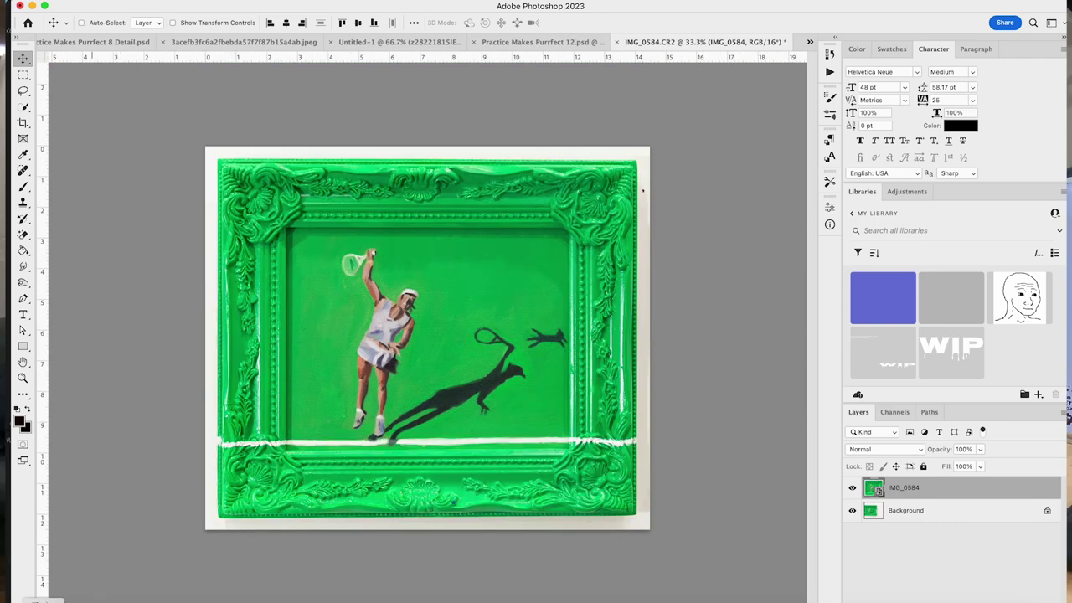
{"action": "key", "text": "super+Tab"}
{"action": "left_click_drag", "start_coordinate": [756, 138], "coordinate": [678, 107]}
{"action": "left_click", "coordinate": [783, 462]}
{"action": "key", "text": "space"}
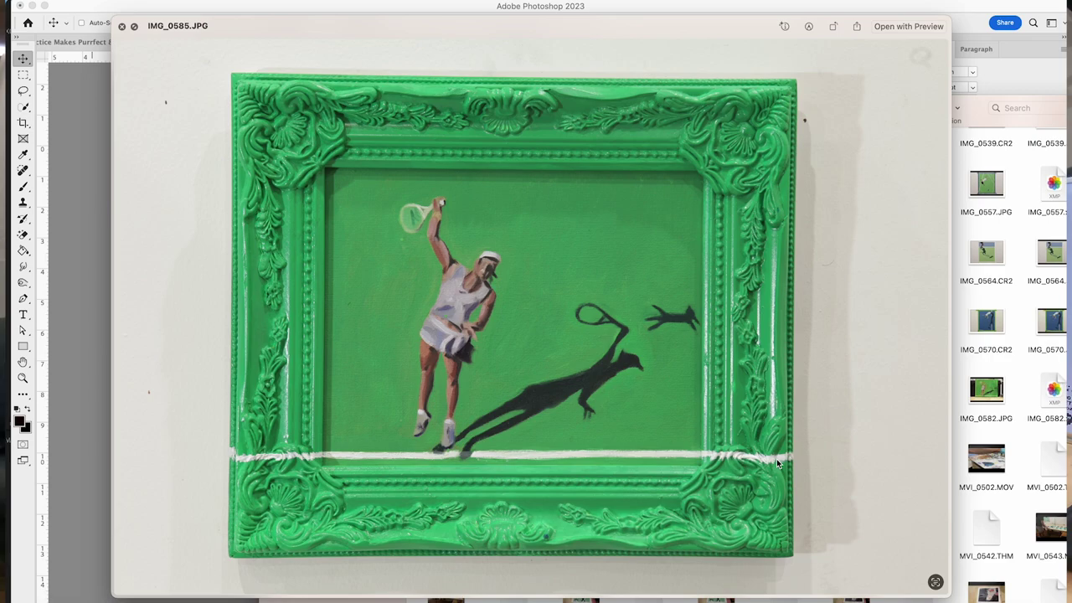
{"action": "key", "text": "space"}
{"action": "left_click_drag", "start_coordinate": [712, 465], "coordinate": [206, 407]}
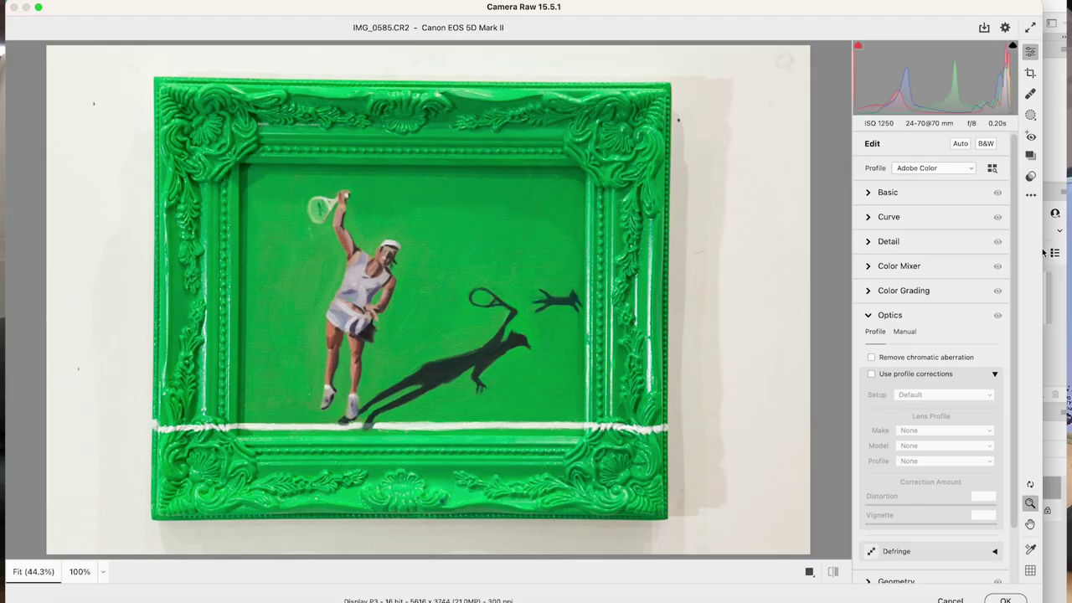
Step: Apply the earlier photo's raw adjustments and lens profile corrections to IMG_0585, check the frame's lower corner up close and accept the settings
{"action": "left_click", "coordinate": [1031, 195]}
{"action": "left_click", "coordinate": [984, 244]}
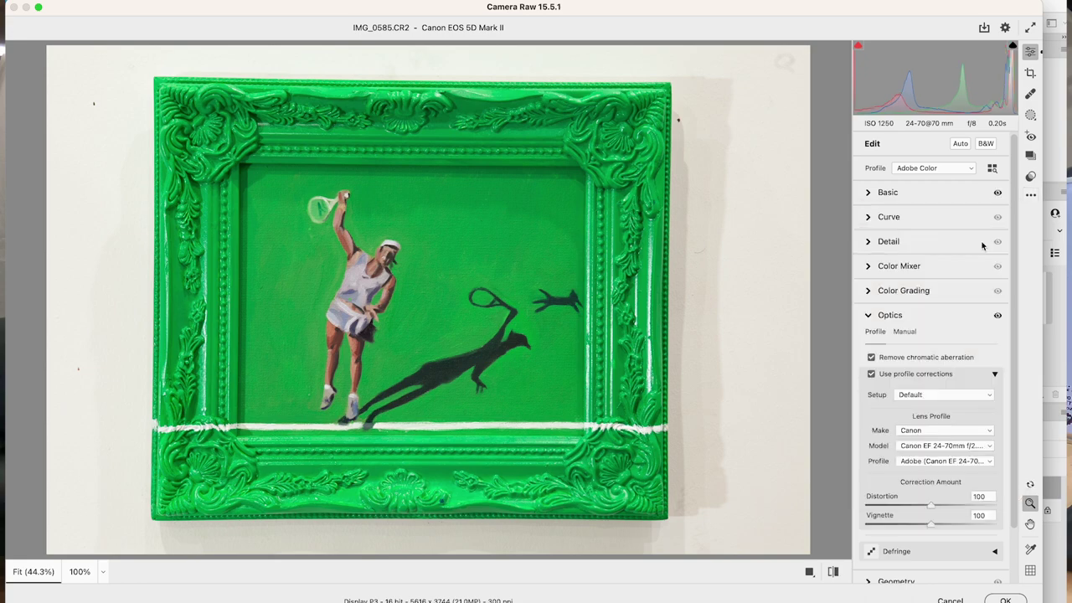
{"action": "left_click", "coordinate": [354, 283]}
{"action": "left_click", "coordinate": [448, 313]}
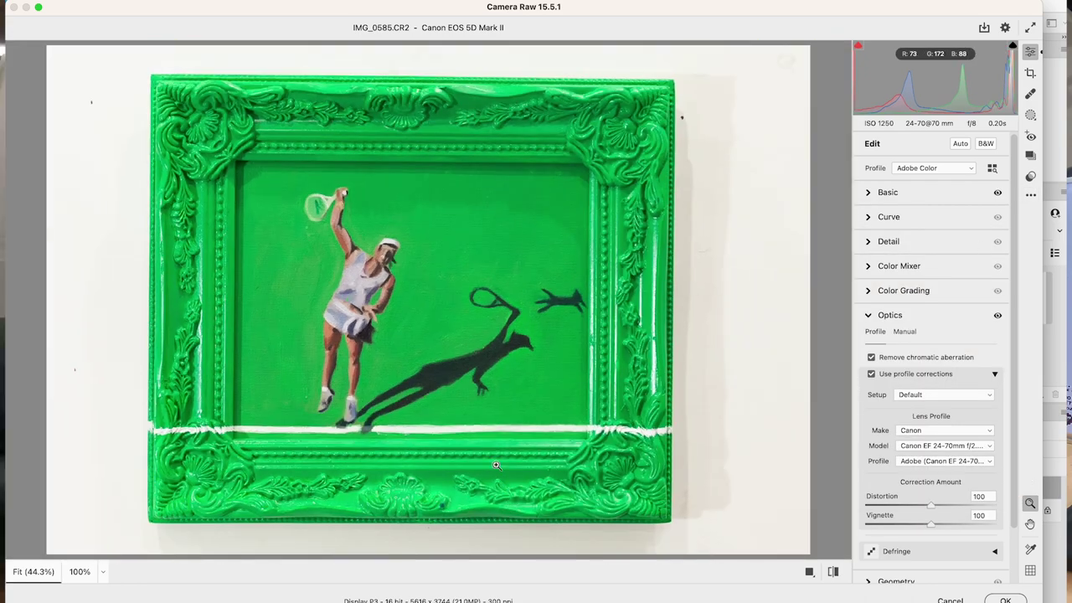
{"action": "left_click", "coordinate": [643, 518]}
{"action": "scroll", "coordinate": [643, 517], "scroll_direction": "left", "scroll_amount": 10}
{"action": "scroll", "coordinate": [644, 518], "scroll_direction": "up", "scroll_amount": 3}
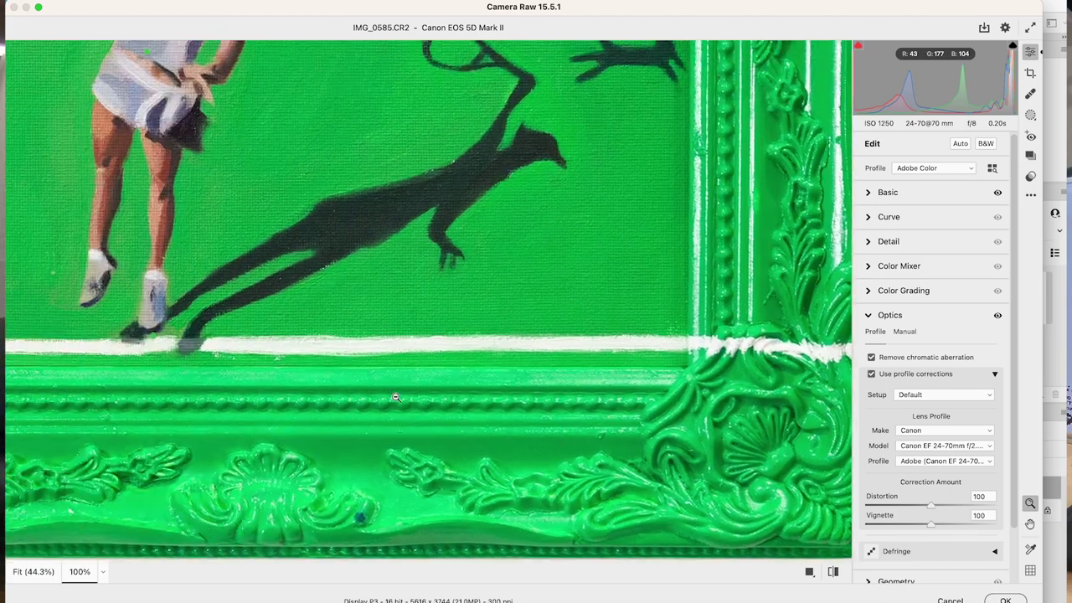
{"action": "key", "text": "Return"}
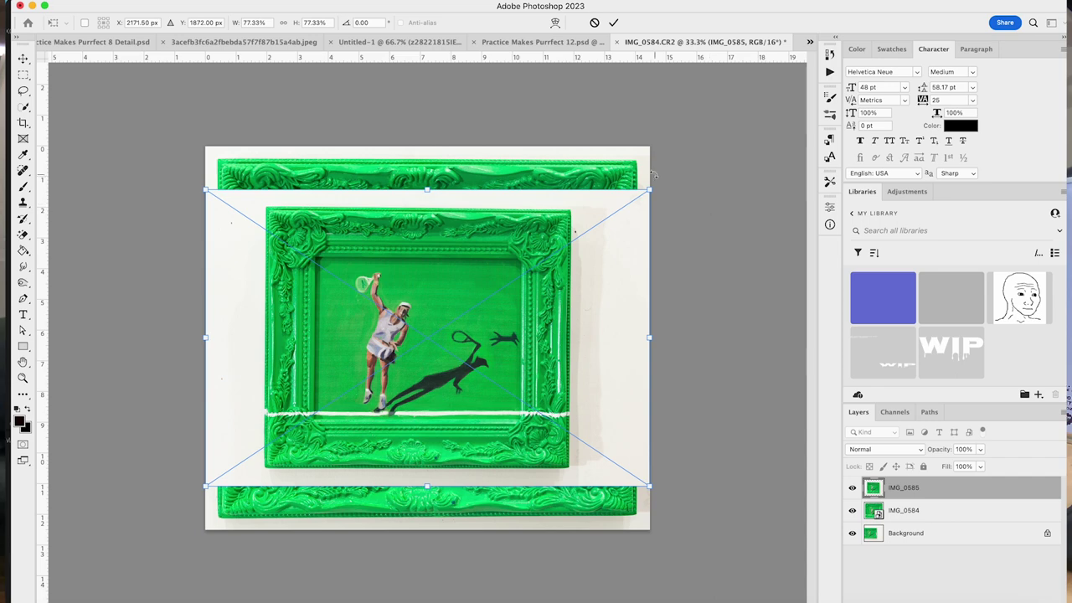
Step: Scale the placed IMG_0585 layer to 108.84% and rotate it by -0.34° so its frame covers the one underneath
{"action": "left_click_drag", "start_coordinate": [650, 191], "coordinate": [734, 127]}
{"action": "left_click_drag", "start_coordinate": [758, 494], "coordinate": [760, 491]}
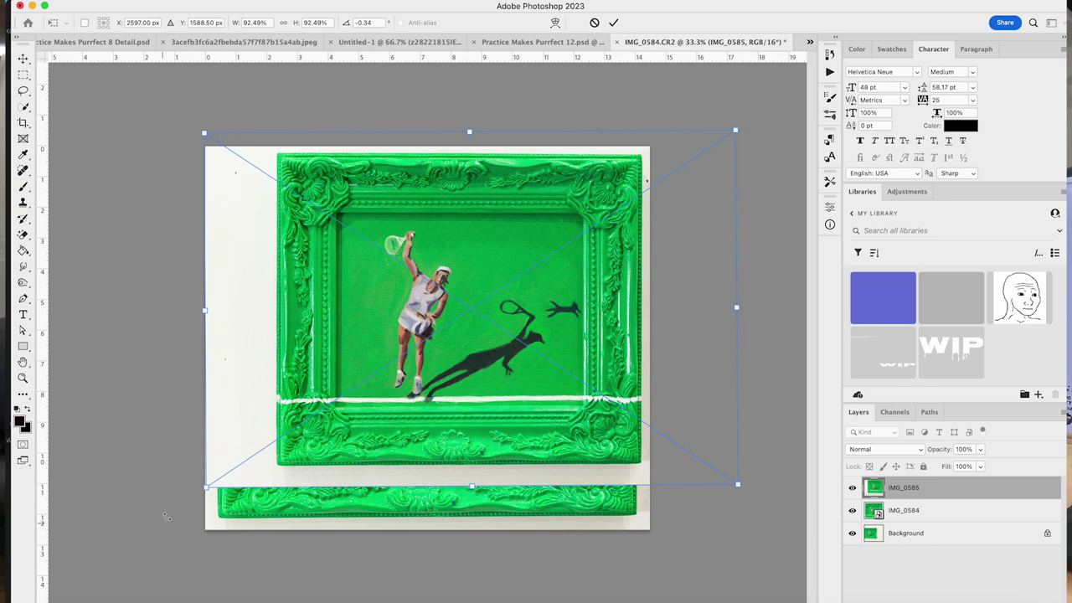
{"action": "left_click_drag", "start_coordinate": [203, 486], "coordinate": [130, 537]}
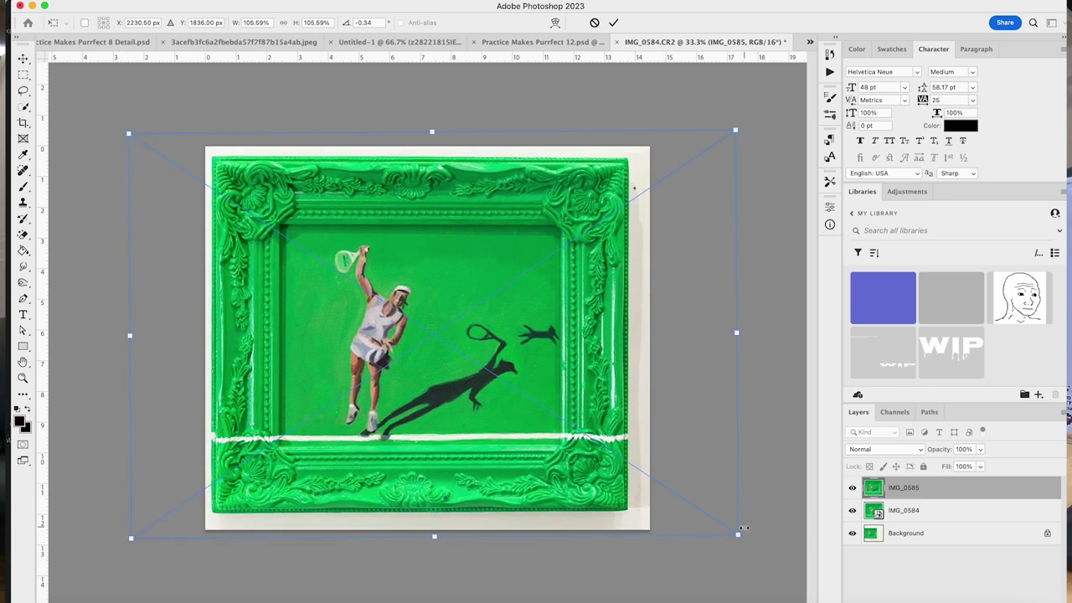
{"action": "left_click_drag", "start_coordinate": [738, 533], "coordinate": [760, 548]}
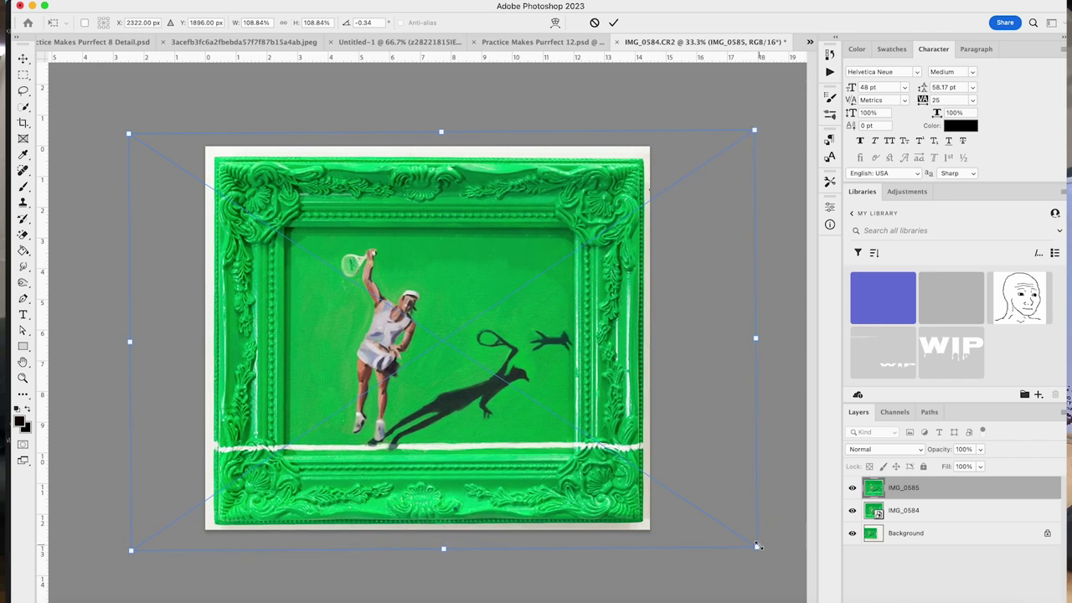
{"action": "key", "text": "Return"}
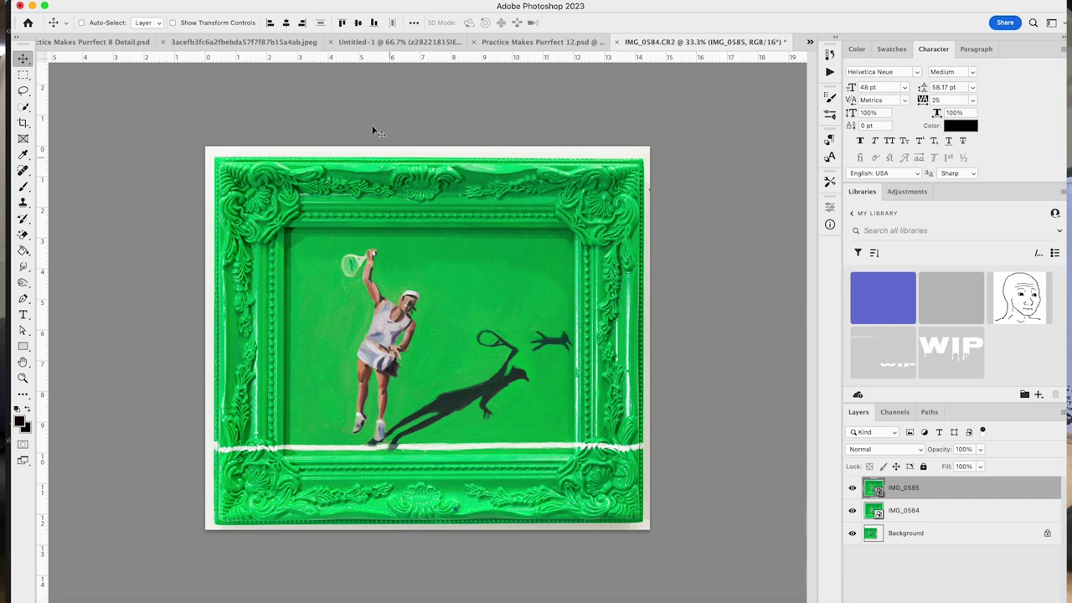
Step: Nudge the IMG_0585 layer to X 2317 px and Y 1881 px to line it up with the frame beneath
{"action": "left_click", "coordinate": [285, 24]}
{"action": "left_click_drag", "start_coordinate": [339, 254], "coordinate": [355, 258]}
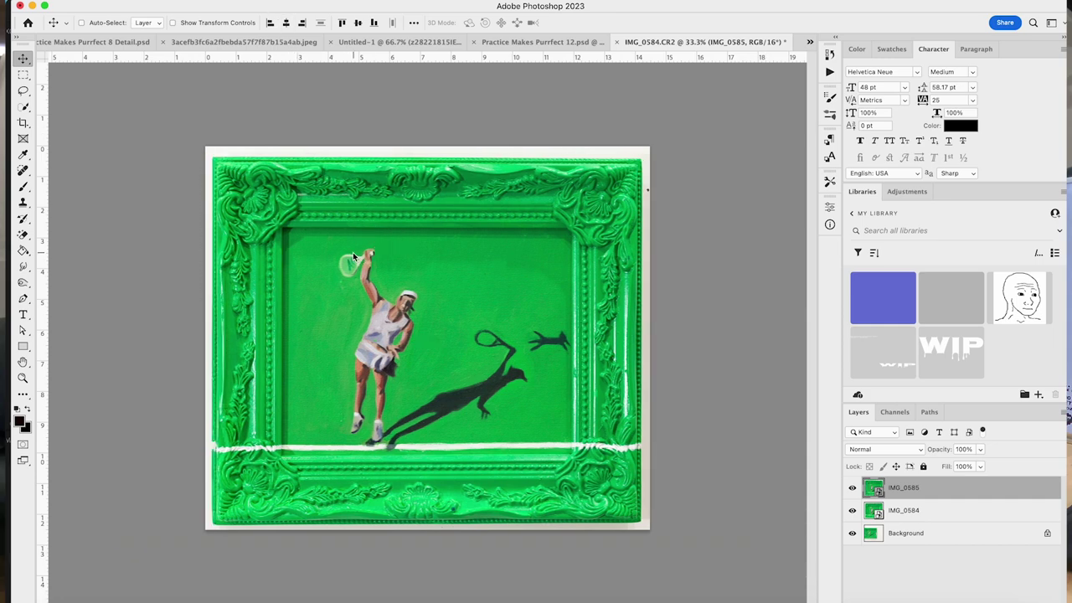
{"action": "key", "text": "Right"}
{"action": "key", "text": "Right"}
{"action": "key", "text": "Right"}
{"action": "key", "text": "Right"}
{"action": "key", "text": "Right"}
{"action": "key", "text": "Right"}
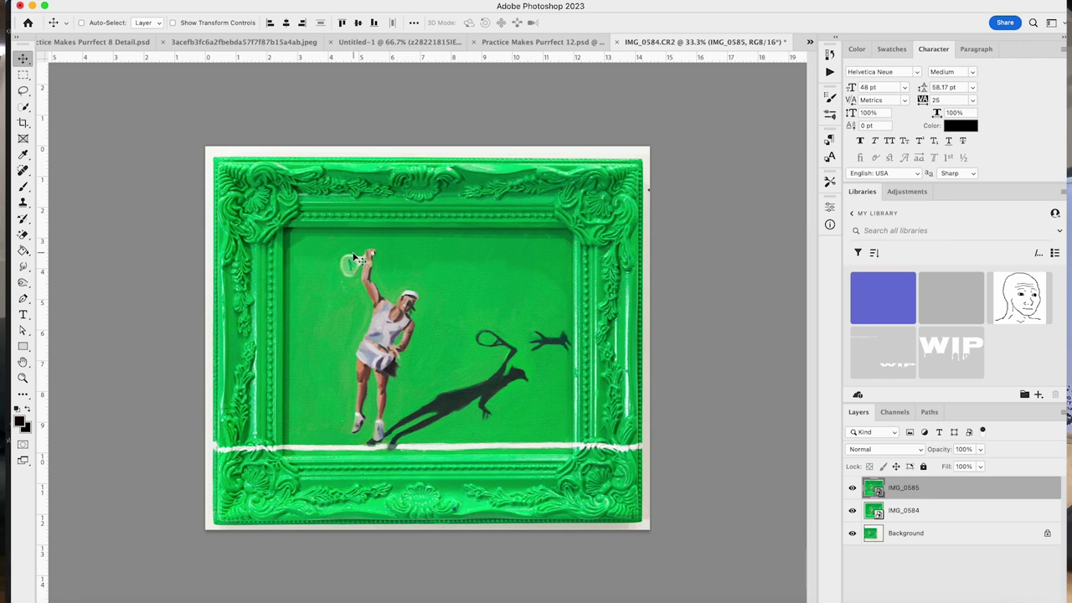
{"action": "key", "text": "Up"}
{"action": "key", "text": "Up"}
{"action": "key", "text": "Up"}
{"action": "key", "text": "Up"}
{"action": "key", "text": "Up"}
{"action": "key", "text": "Up"}
{"action": "key", "text": "Up"}
{"action": "key", "text": "Up"}
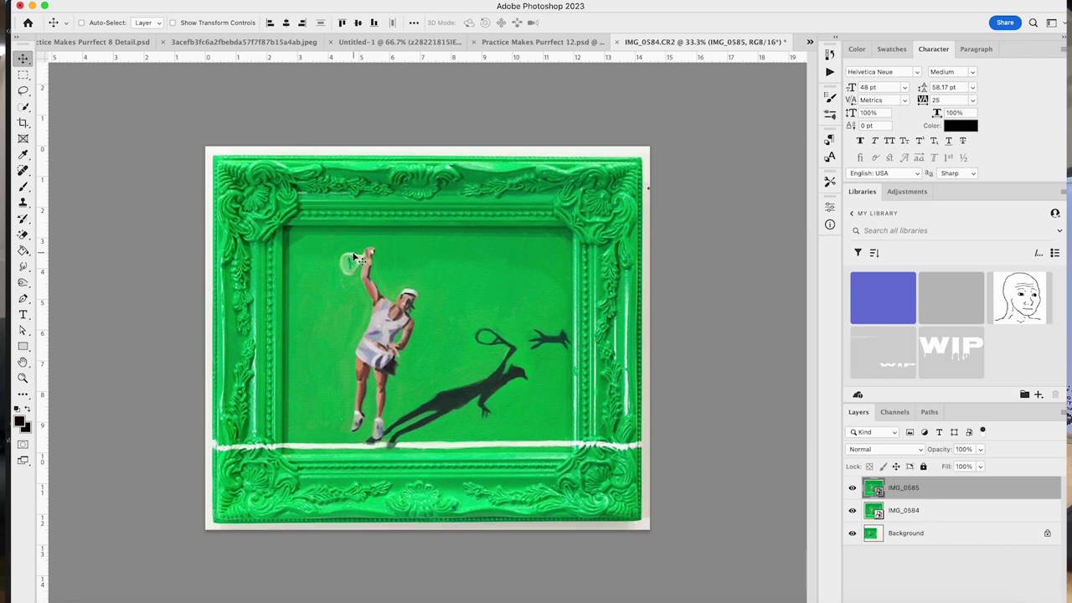
{"action": "key", "text": "Left"}
{"action": "key", "text": "Left"}
{"action": "key", "text": "Left"}
{"action": "key", "text": "Left"}
{"action": "key", "text": "Left"}
{"action": "key", "text": "Left"}
{"action": "key", "text": "Left"}
{"action": "key", "text": "Left"}
{"action": "key", "text": "Left"}
{"action": "key", "text": "Left"}
{"action": "key", "text": "Left"}
{"action": "key", "text": "Left"}
{"action": "key", "text": "Left"}
{"action": "key", "text": "Left"}
{"action": "key", "text": "Left"}
{"action": "key", "text": "Left"}
{"action": "key", "text": "Left"}
{"action": "key", "text": "Left"}
{"action": "key", "text": "Left"}
{"action": "key", "text": "Left"}
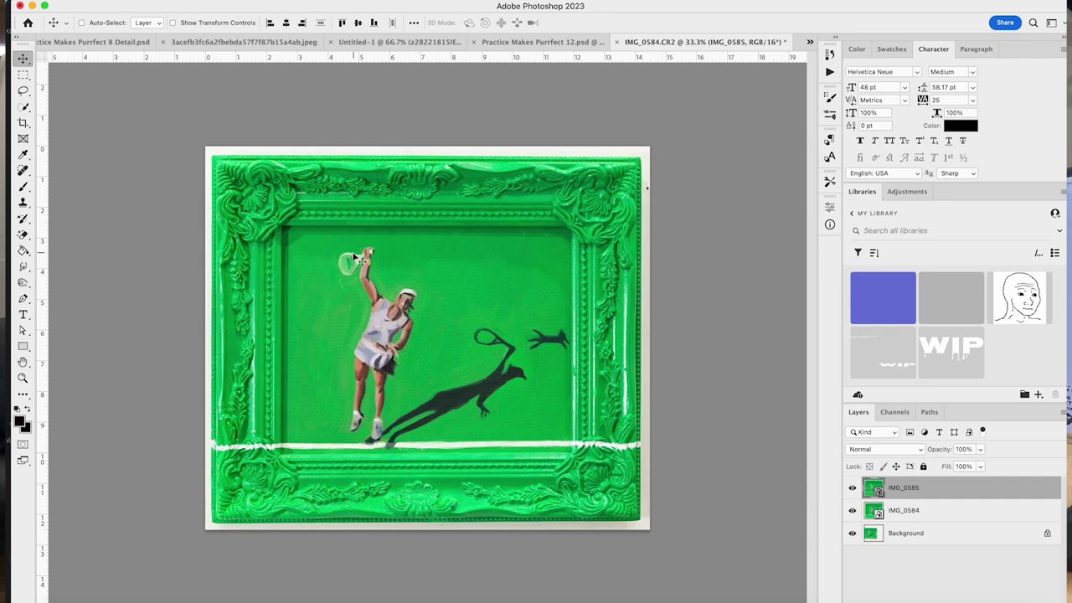
{"action": "key", "text": "Left"}
{"action": "key", "text": "Left"}
{"action": "key", "text": "Left"}
{"action": "key", "text": "Left"}
{"action": "key", "text": "Left"}
{"action": "key", "text": "Left"}
{"action": "key", "text": "Left"}
{"action": "key", "text": "Left"}
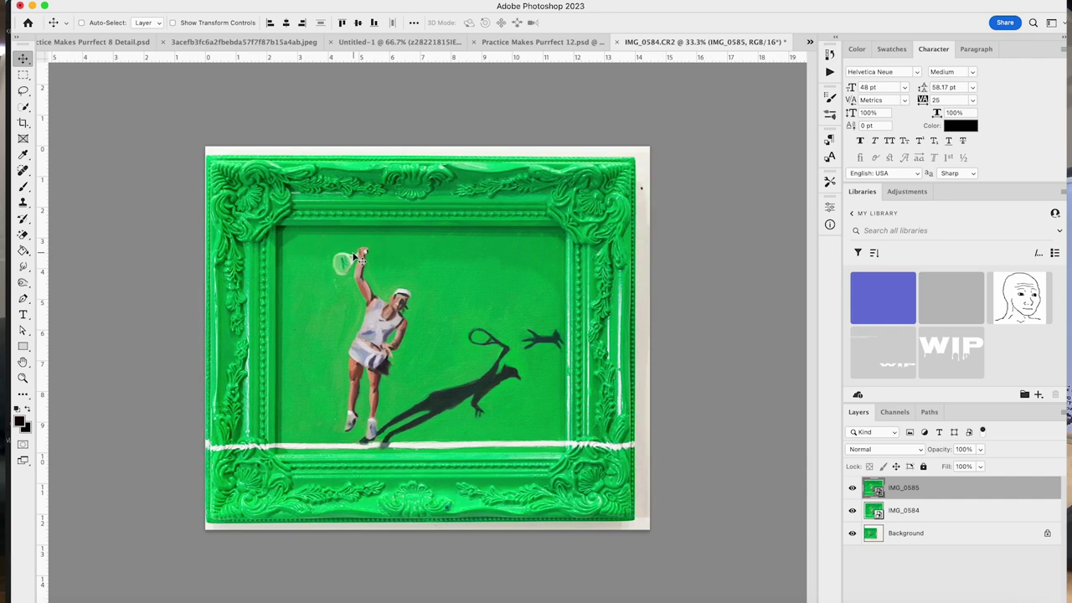
{"action": "key", "text": "Right"}
{"action": "key", "text": "Right"}
{"action": "key", "text": "Right"}
{"action": "key", "text": "Right"}
{"action": "key", "text": "Right"}
{"action": "key", "text": "Right"}
{"action": "key", "text": "Right"}
{"action": "key", "text": "Right"}
{"action": "key", "text": "Right"}
{"action": "key", "text": "Right"}
{"action": "key", "text": "Right"}
{"action": "key", "text": "Right"}
{"action": "key", "text": "Right"}
{"action": "key", "text": "Right"}
{"action": "key", "text": "Right"}
{"action": "key", "text": "Right"}
{"action": "key", "text": "Right"}
{"action": "key", "text": "Right"}
{"action": "key", "text": "Right"}
{"action": "key", "text": "Right"}
{"action": "key", "text": "Right"}
{"action": "key", "text": "Right"}
{"action": "key", "text": "Right"}
{"action": "key", "text": "Right"}
{"action": "key", "text": "Right"}
{"action": "key", "text": "Right"}
{"action": "key", "text": "Right"}
{"action": "key", "text": "Right"}
{"action": "key", "text": "Right"}
{"action": "key", "text": "Right"}
{"action": "key", "text": "Right"}
{"action": "key", "text": "Right"}
{"action": "key", "text": "Right"}
{"action": "key", "text": "Right"}
{"action": "key", "text": "Right"}
{"action": "key", "text": "Right"}
{"action": "key", "text": "Right"}
{"action": "key", "text": "Right"}
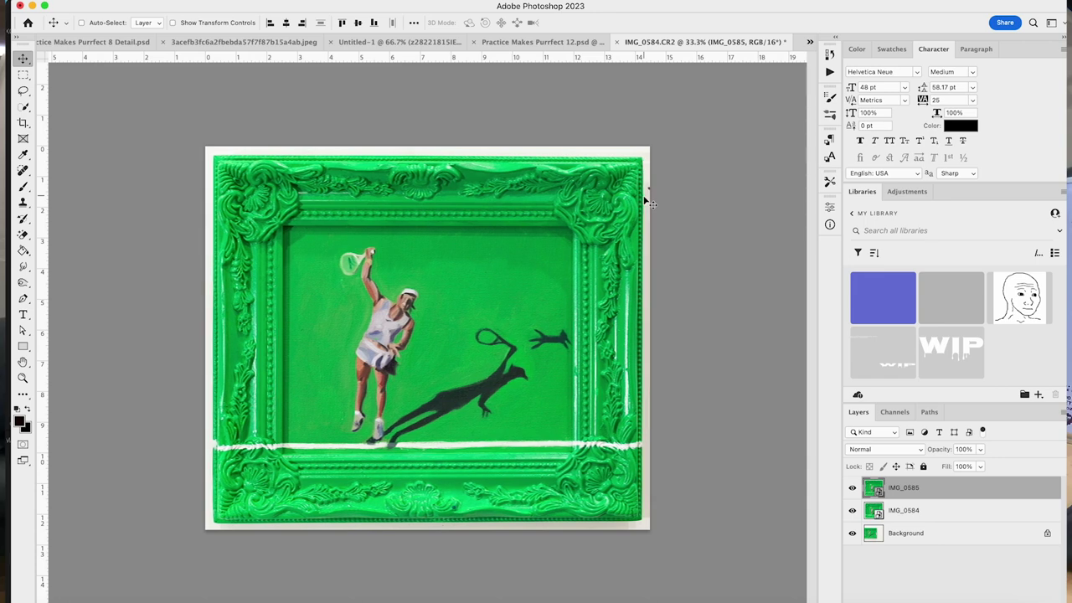
{"action": "key", "text": "Right"}
{"action": "key", "text": "Right"}
{"action": "key", "text": "Right"}
{"action": "key", "text": "Right"}
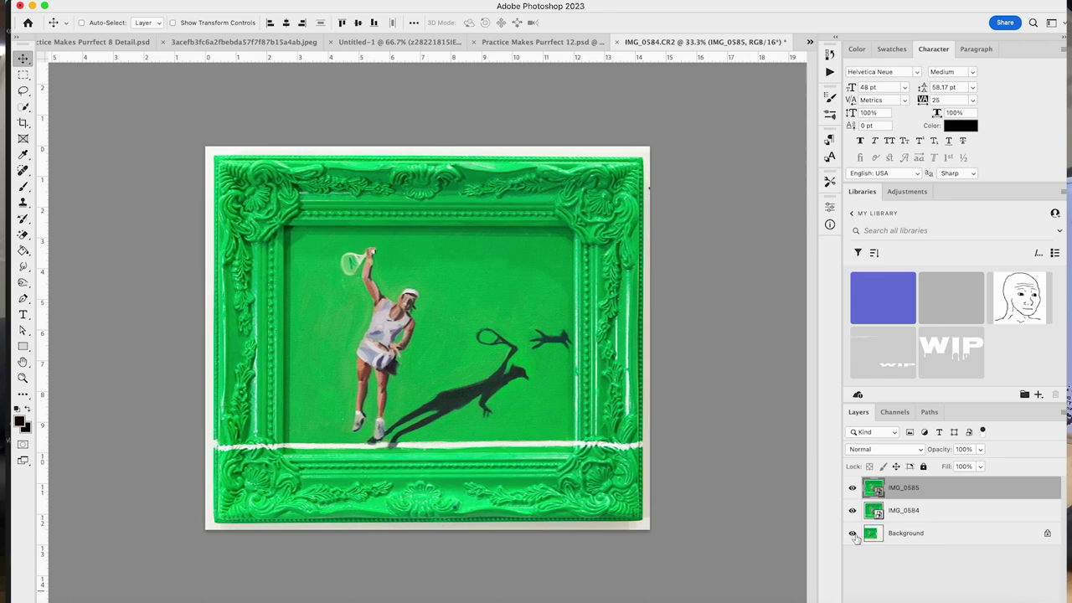
Step: Compare IMG_0585 with the layer beneath and scale it down to 107.32%
{"action": "left_click", "coordinate": [852, 488]}
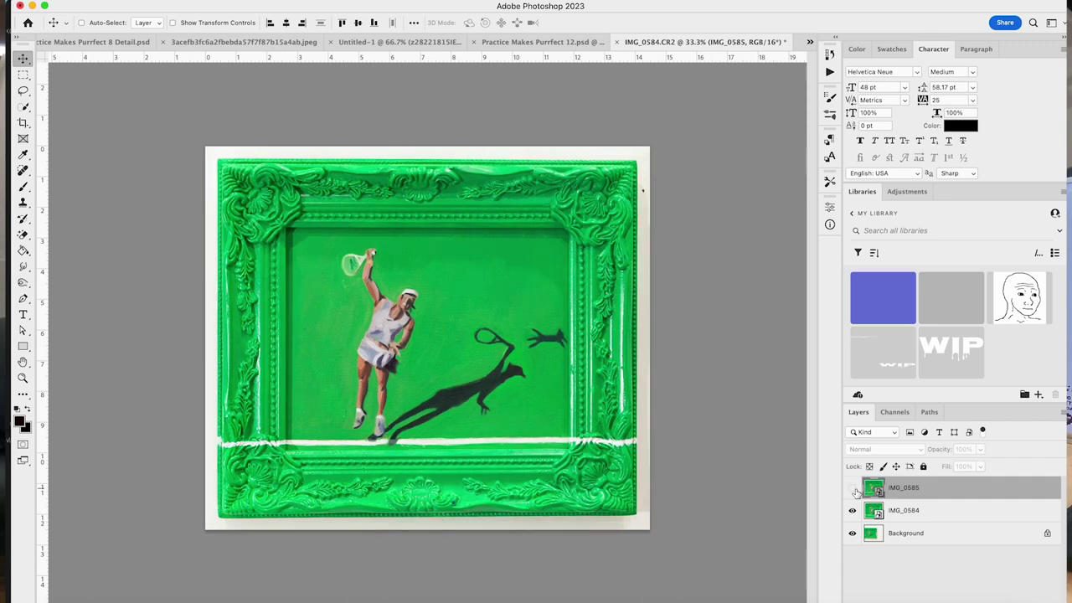
{"action": "left_click", "coordinate": [852, 488]}
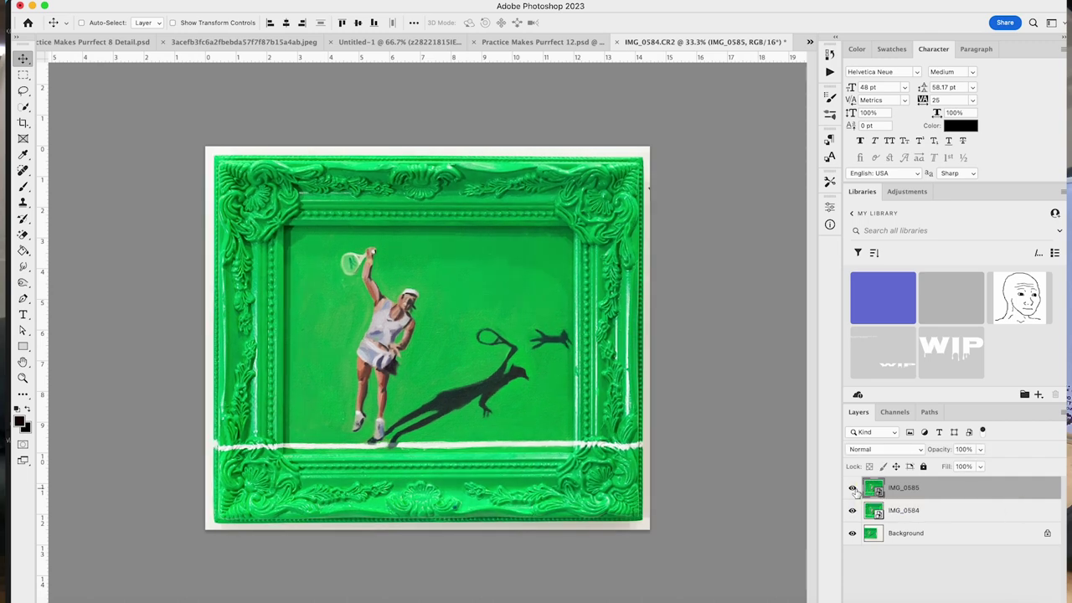
{"action": "left_click", "coordinate": [852, 489]}
{"action": "left_click", "coordinate": [852, 488]}
{"action": "key", "text": "ctrl+t"}
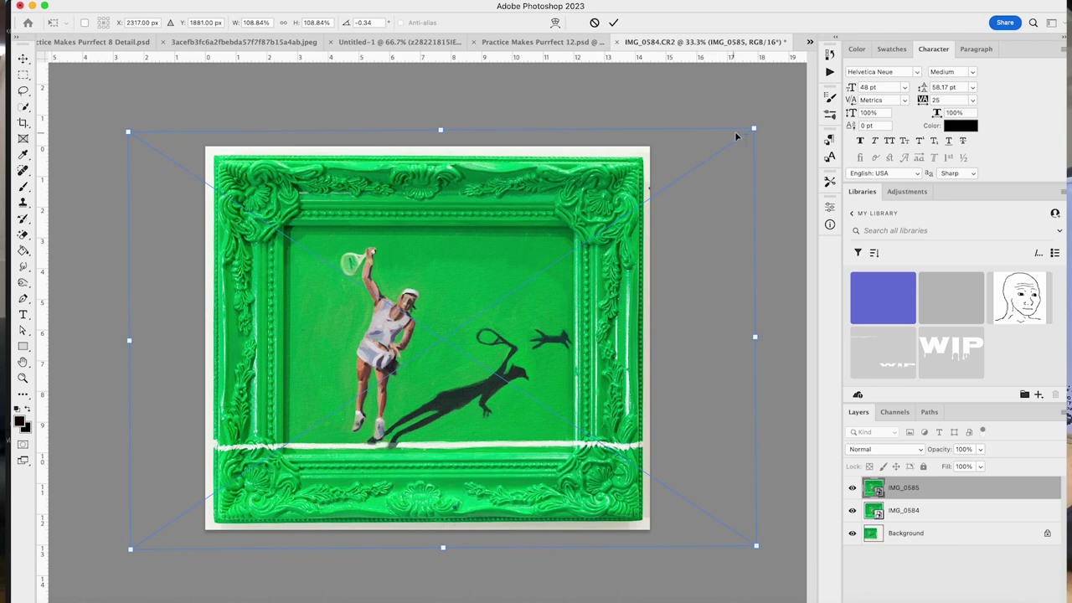
{"action": "left_click_drag", "start_coordinate": [752, 126], "coordinate": [749, 131]}
{"action": "left_click_drag", "start_coordinate": [129, 549], "coordinate": [132, 550]}
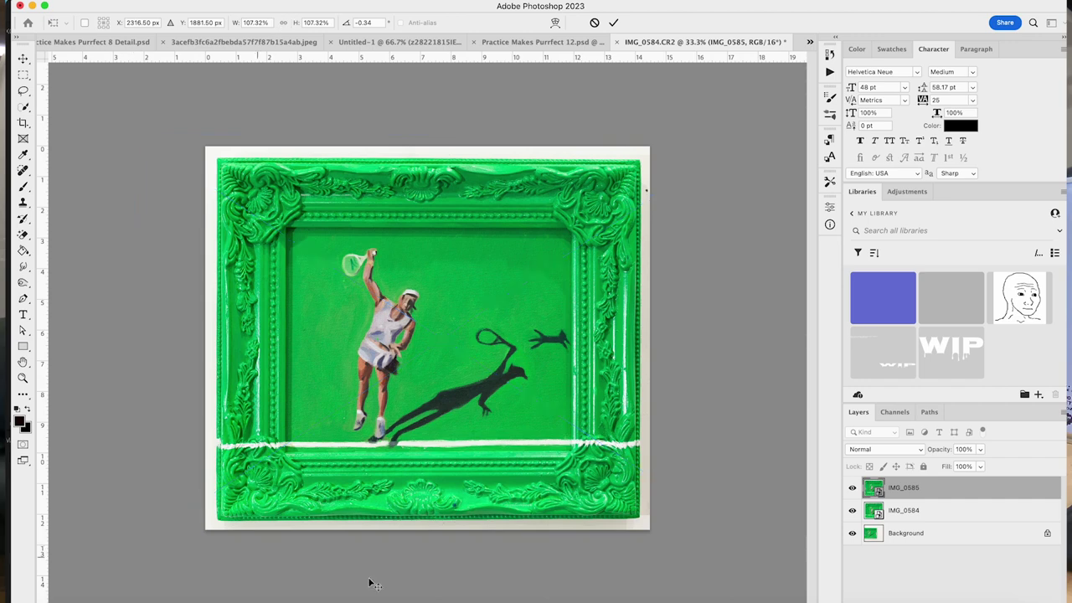
{"action": "key", "text": "Return"}
Step: Hide the IMG_0585 layer and place two vertical guides along the left and right outer edges of the IMG_0584 frame
{"action": "left_click", "coordinate": [852, 487]}
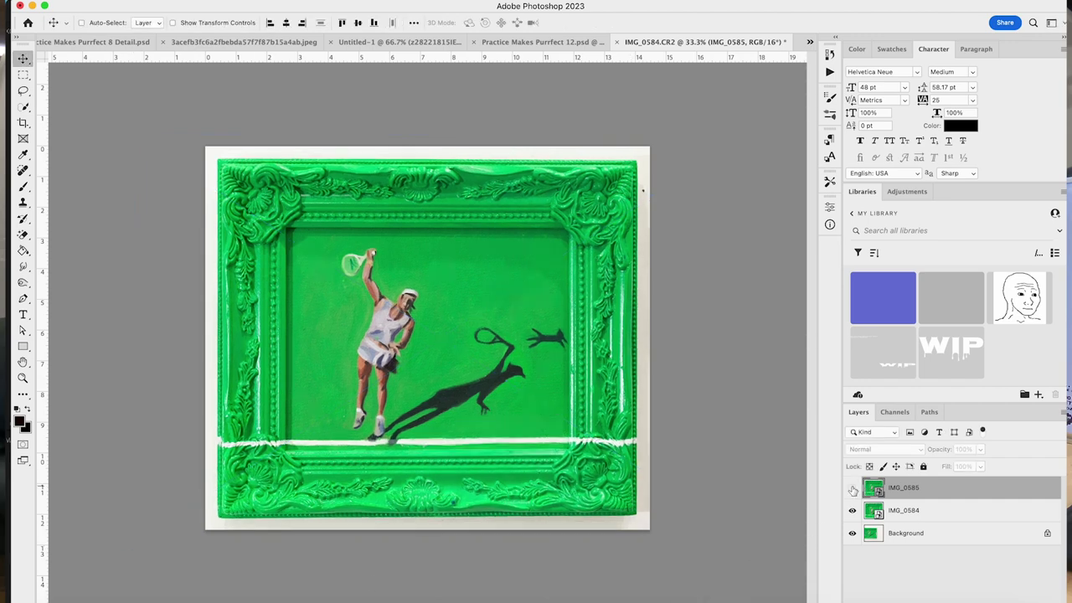
{"action": "key", "text": "super+comma"}
{"action": "key", "text": "super+comma"}
{"action": "left_click_drag", "start_coordinate": [43, 345], "coordinate": [217, 359]}
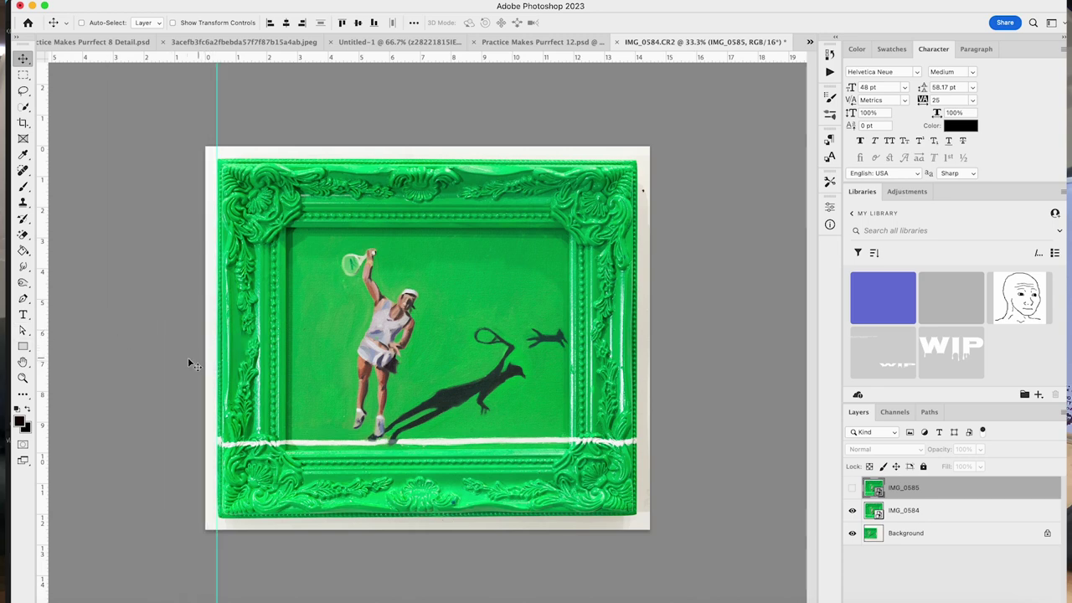
{"action": "left_click_drag", "start_coordinate": [44, 358], "coordinate": [637, 348]}
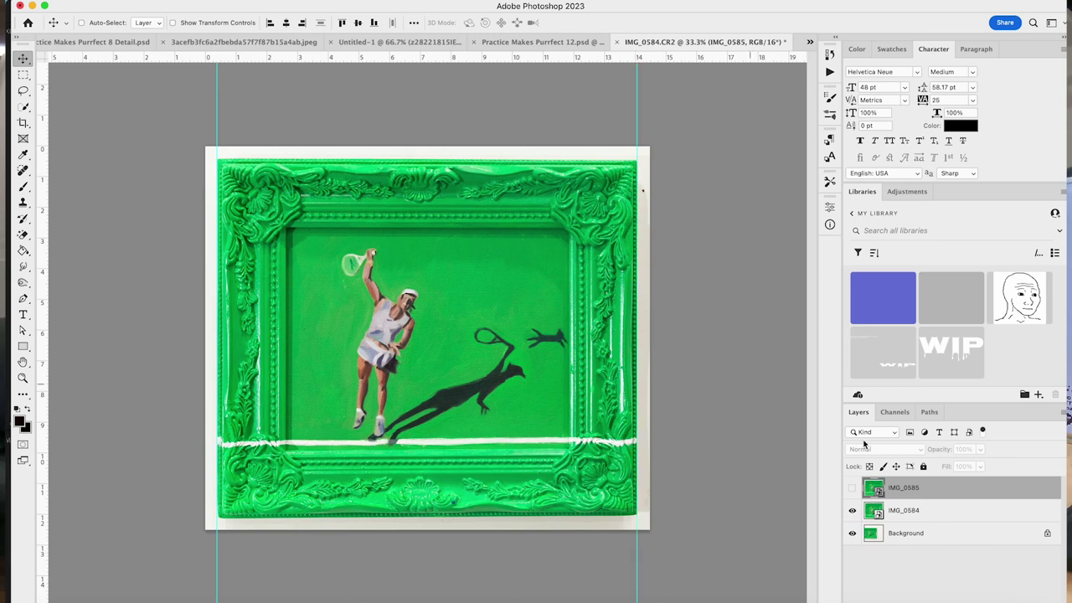
Step: Show the IMG_0585 layer and scale it down slightly so its frame fits between the two vertical guides
{"action": "left_click", "coordinate": [852, 492]}
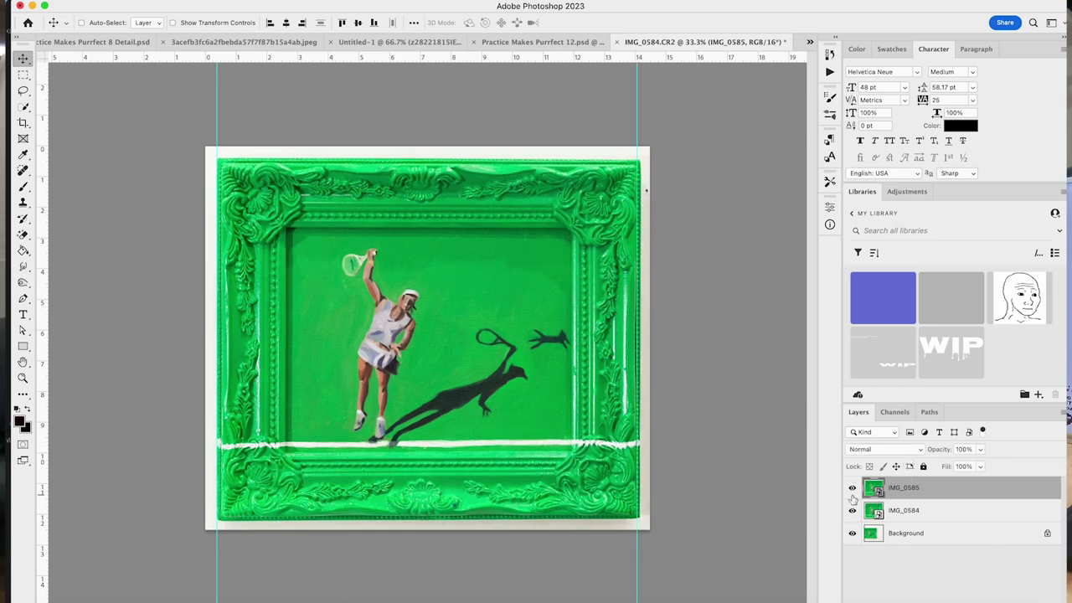
{"action": "key", "text": "ctrl+t"}
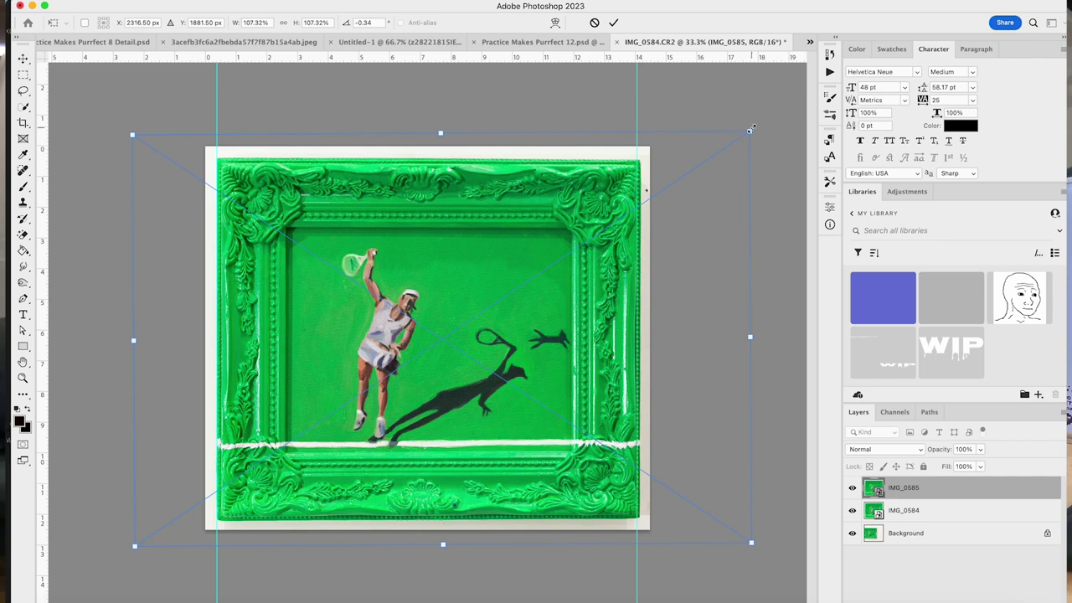
{"action": "left_click_drag", "start_coordinate": [750, 131], "coordinate": [748, 133]}
{"action": "left_click_drag", "start_coordinate": [130, 137], "coordinate": [132, 138]}
{"action": "key", "text": "Return"}
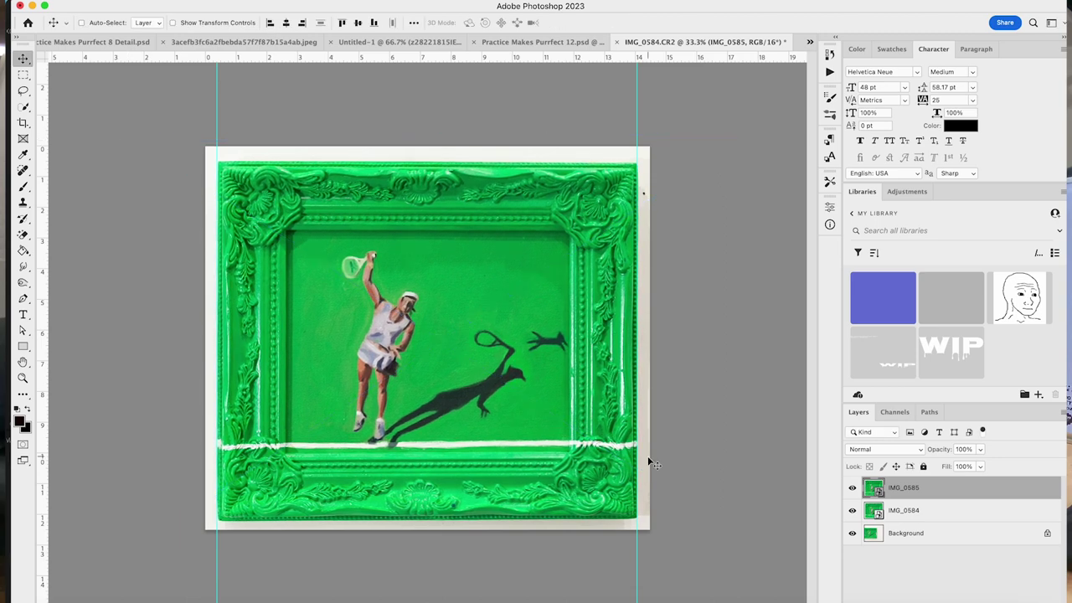
Step: Nudge the IMG_0585 layer up into alignment with the IMG_0584 frame and compare both by toggling its visibility
{"action": "key", "text": "Up"}
{"action": "key", "text": "Up"}
{"action": "key", "text": "Up"}
{"action": "key", "text": "Up"}
{"action": "key", "text": "Up"}
{"action": "key", "text": "Up"}
{"action": "key", "text": "Up"}
{"action": "key", "text": "Up"}
{"action": "key", "text": "Up"}
{"action": "key", "text": "Up"}
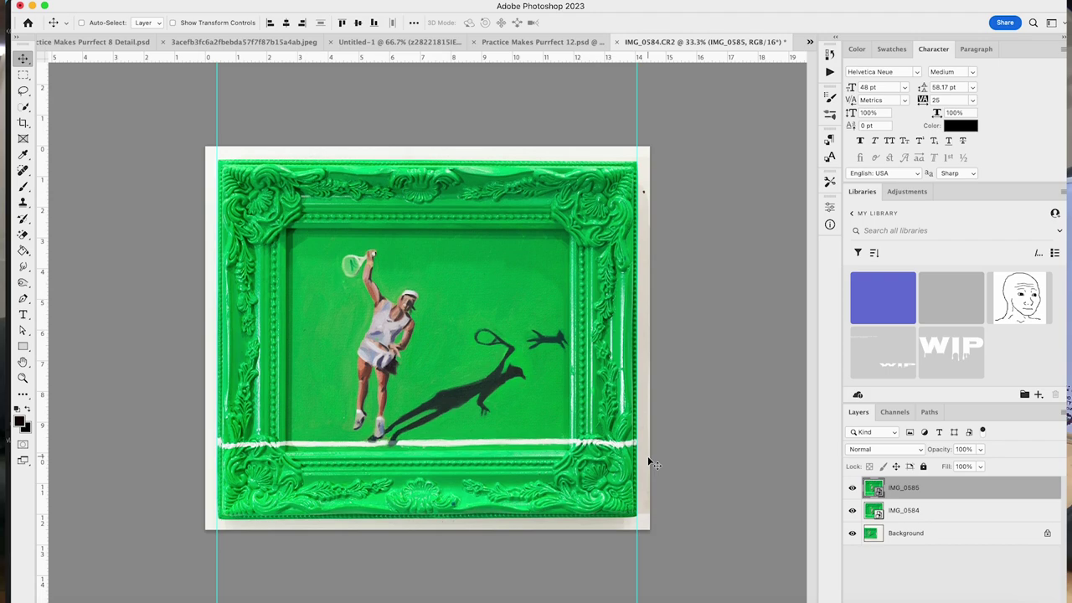
{"action": "left_click", "coordinate": [852, 487]}
{"action": "left_click", "coordinate": [852, 487]}
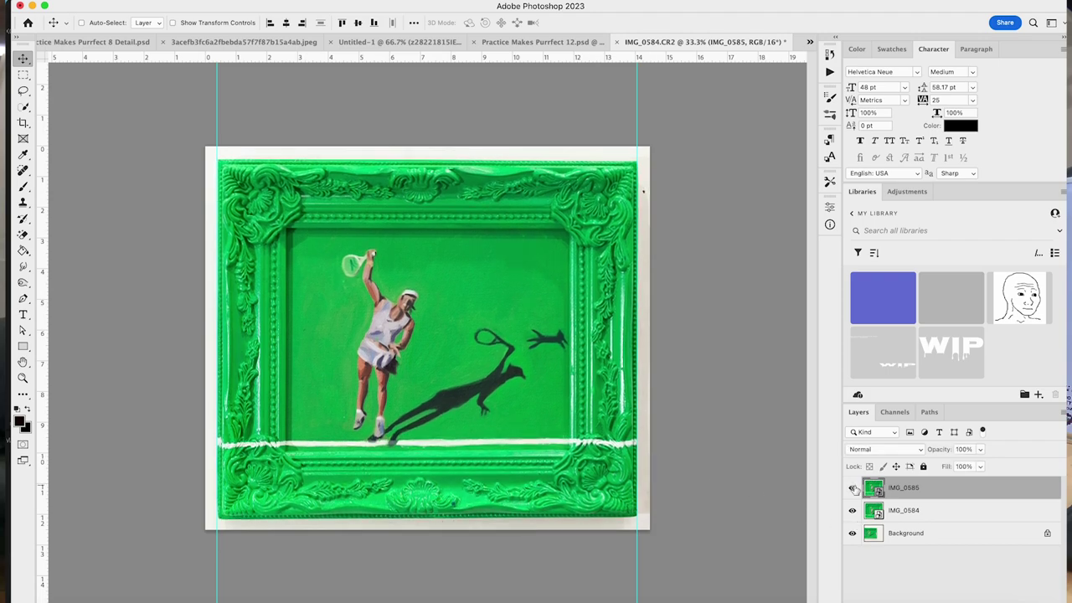
Step: Check how closely IMG_0585 matches IMG_0584 by toggling its visibility over the full frame and close up on the tennis player
{"action": "left_click", "coordinate": [852, 487]}
{"action": "left_click", "coordinate": [852, 488]}
{"action": "key", "text": "super+equal"}
{"action": "key", "text": "super+equal"}
{"action": "key", "text": "super+equal"}
{"action": "key", "text": "super+equal"}
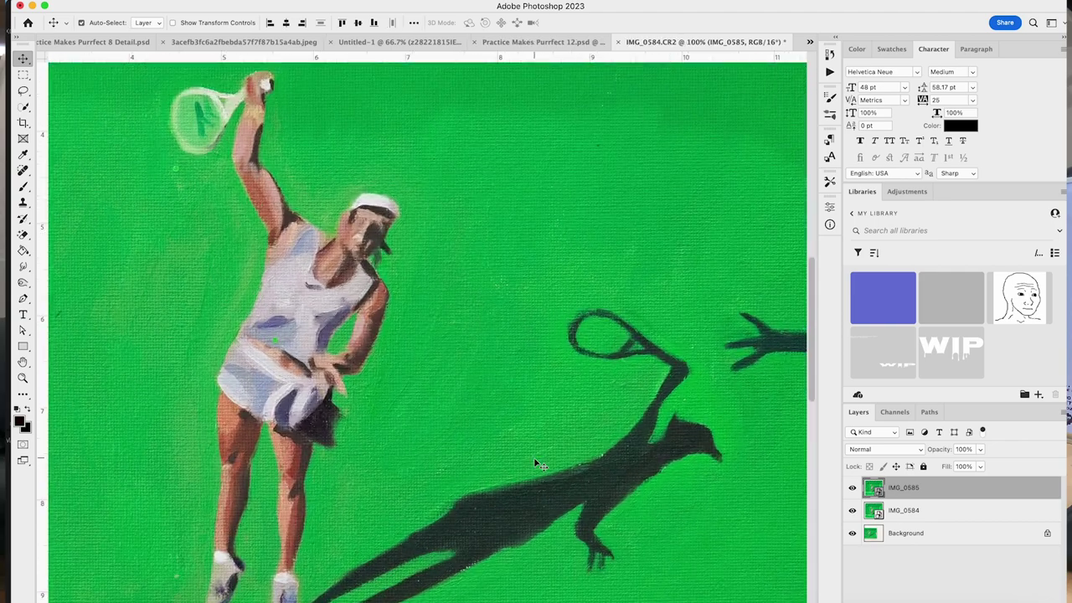
{"action": "scroll", "coordinate": [331, 342], "scroll_direction": "left", "scroll_amount": 5}
{"action": "scroll", "coordinate": [331, 341], "scroll_direction": "up", "scroll_amount": 2}
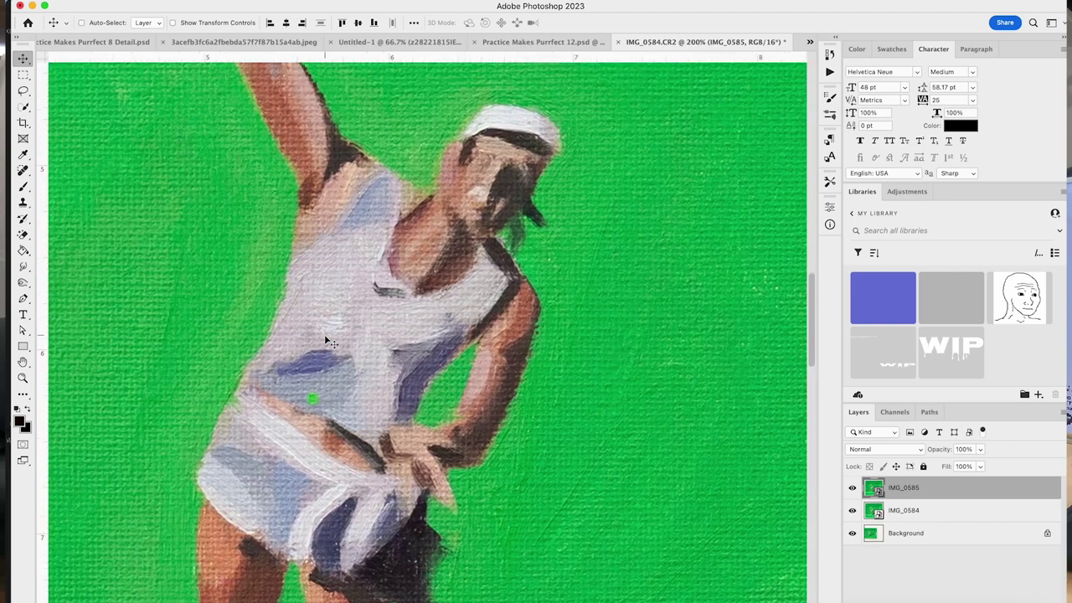
{"action": "left_click", "coordinate": [853, 488]}
{"action": "left_click", "coordinate": [853, 488]}
{"action": "left_click", "coordinate": [852, 490]}
{"action": "left_click", "coordinate": [853, 492]}
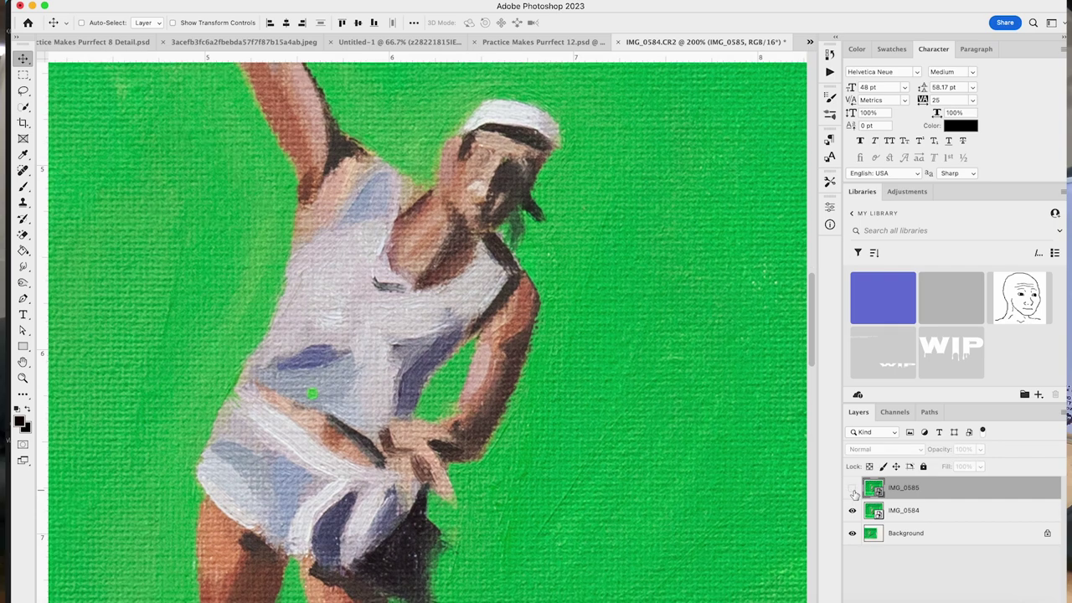
{"action": "left_click", "coordinate": [853, 490]}
Step: Duplicate the IMG_0585 layer and rasterize the copy for editing with the Spot Healing Brush
{"action": "key", "text": "super+minus"}
{"action": "key", "text": "super+minus"}
{"action": "key", "text": "super+minus"}
{"action": "key", "text": "super+minus"}
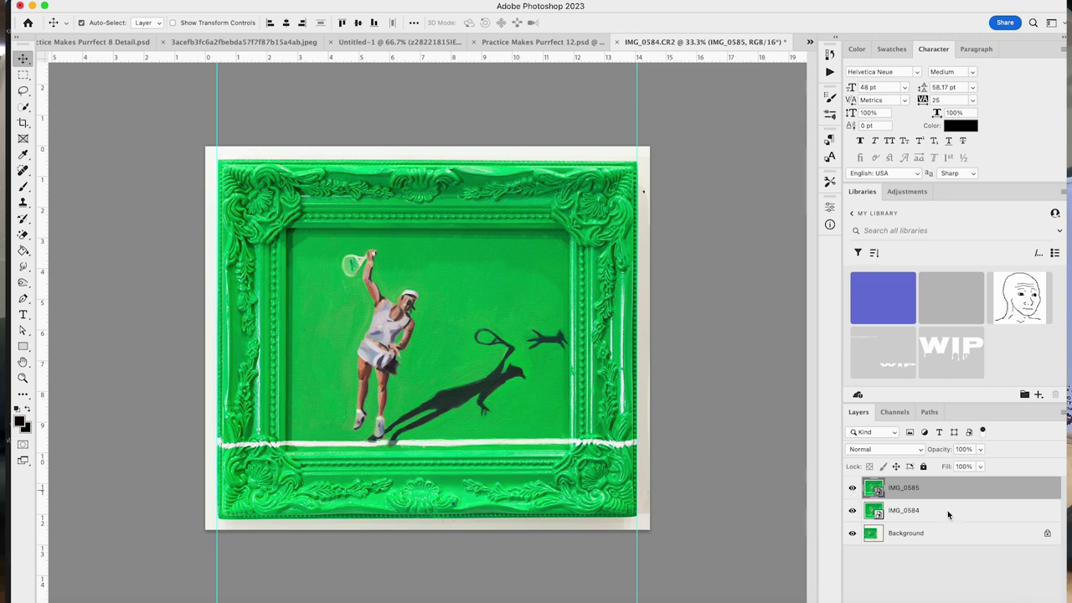
{"action": "key", "text": "super+j"}
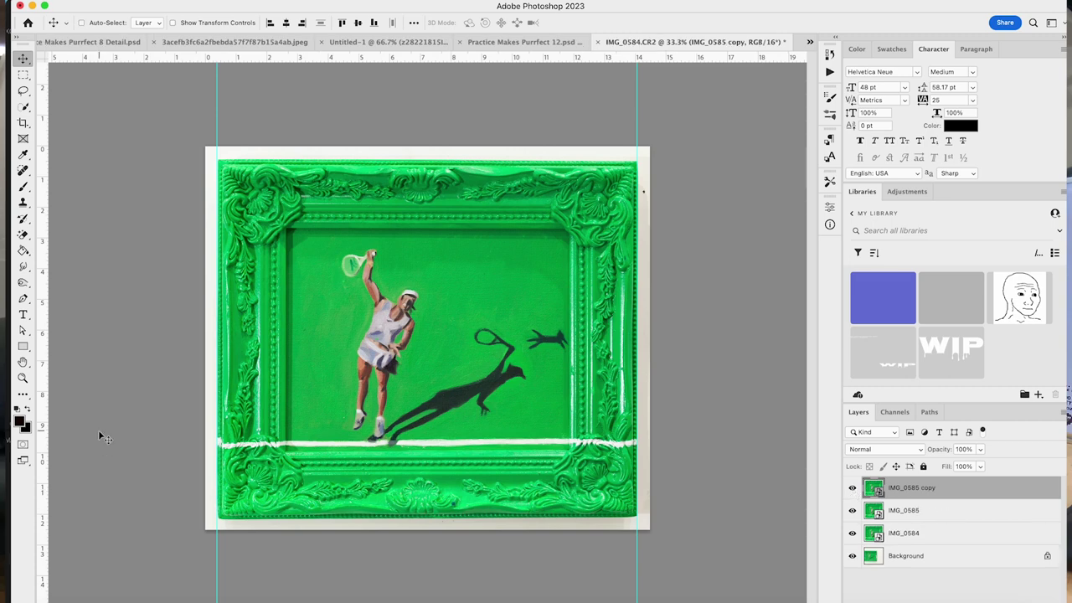
{"action": "key", "text": "j"}
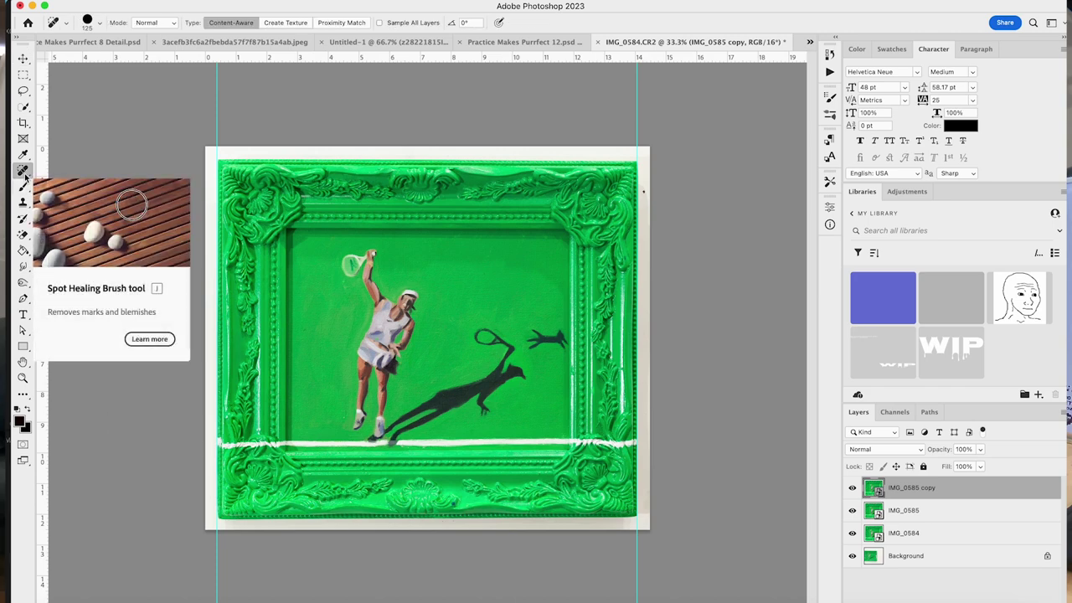
{"action": "left_click", "coordinate": [646, 195]}
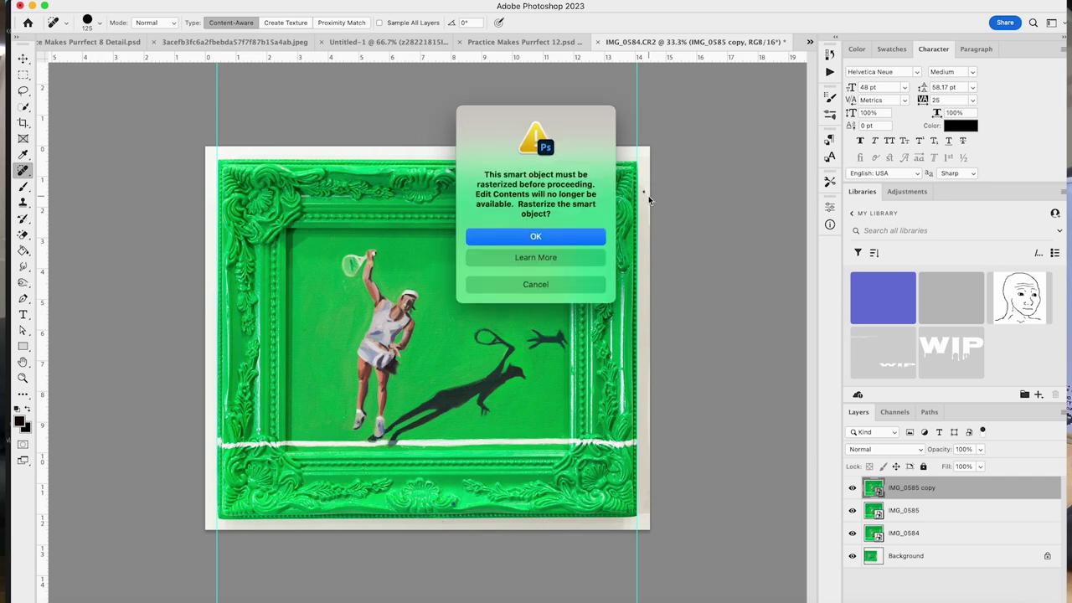
{"action": "left_click", "coordinate": [483, 241]}
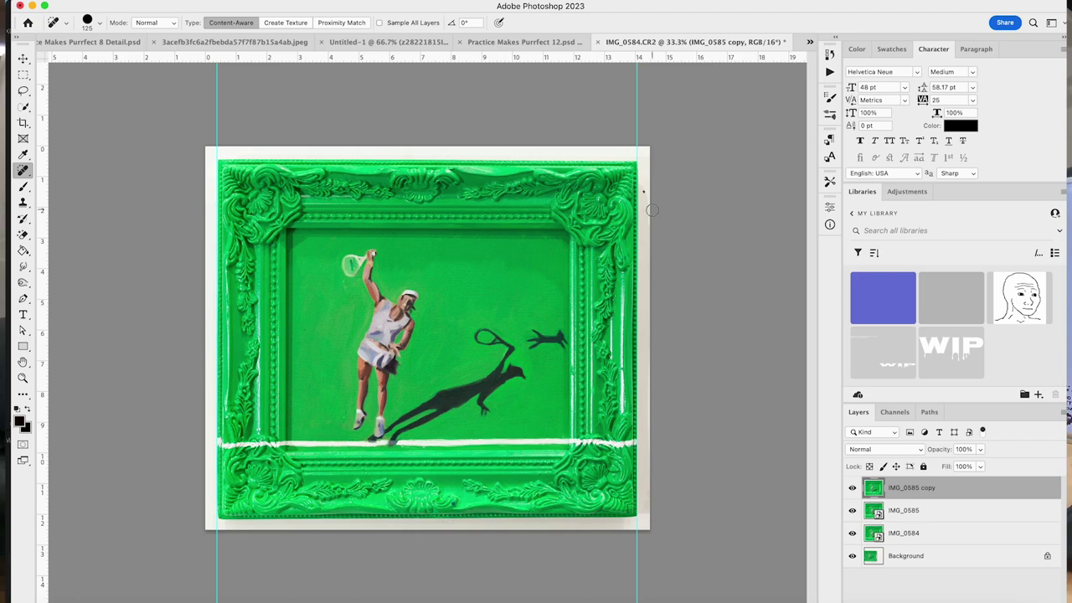
Step: Remove the dark spot on the wall beside the frame's upper-right corner using a size 40 Spot Healing Brush
{"action": "scroll", "coordinate": [643, 191], "scroll_direction": "up", "scroll_amount": 3}
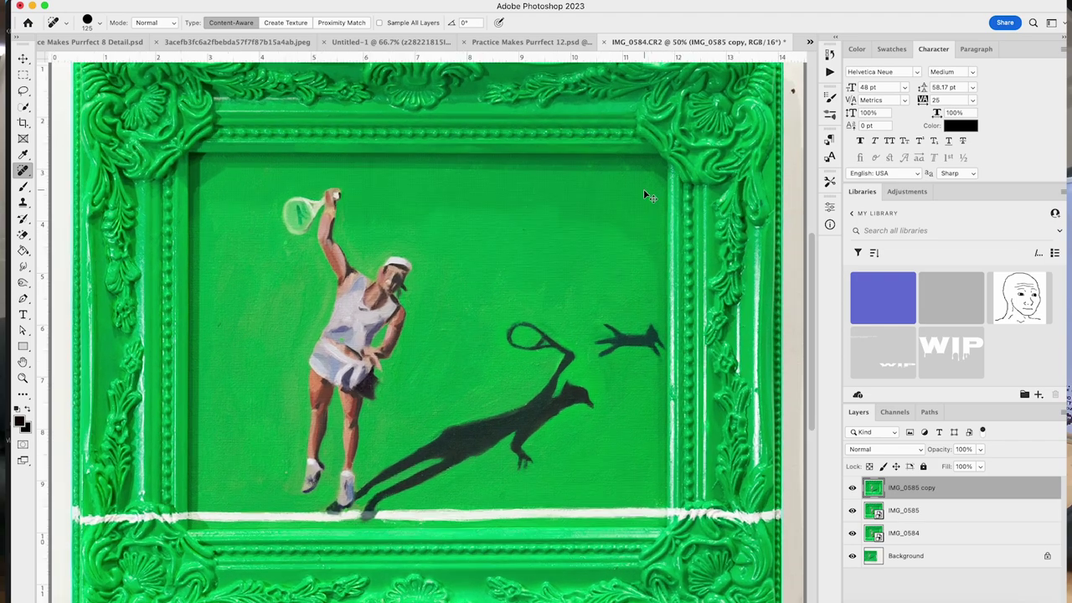
{"action": "key", "text": "bracketleft"}
{"action": "key", "text": "bracketleft"}
{"action": "key", "text": "bracketleft"}
{"action": "key", "text": "bracketleft"}
{"action": "key", "text": "bracketleft"}
{"action": "key", "text": "bracketleft"}
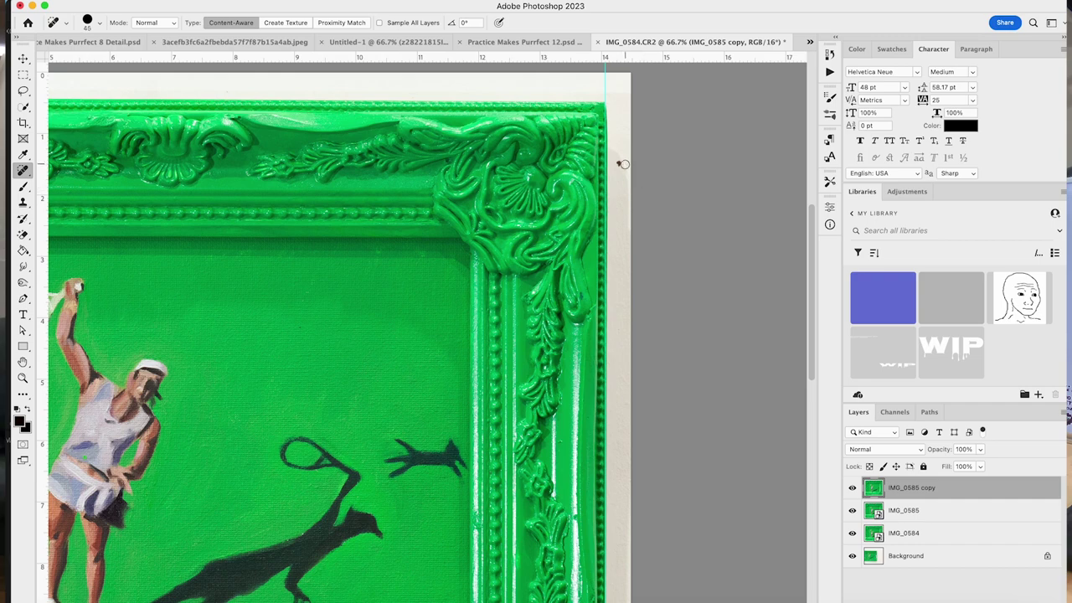
{"action": "scroll", "coordinate": [624, 164], "scroll_direction": "up", "scroll_amount": 3}
{"action": "scroll", "coordinate": [618, 164], "scroll_direction": "up", "scroll_amount": 2}
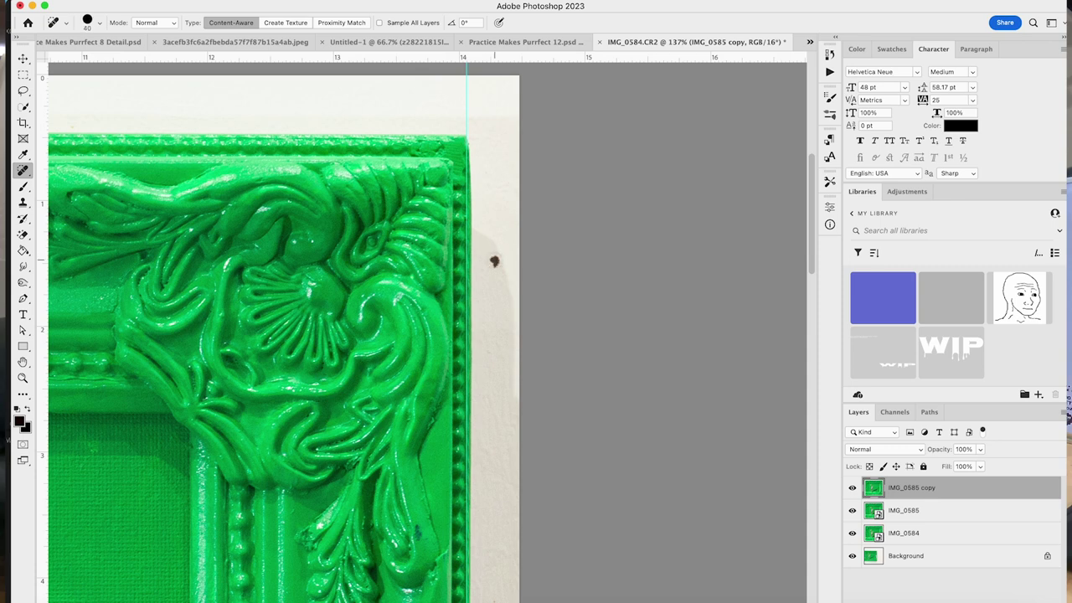
{"action": "left_click", "coordinate": [494, 261]}
{"action": "key", "text": "v"}
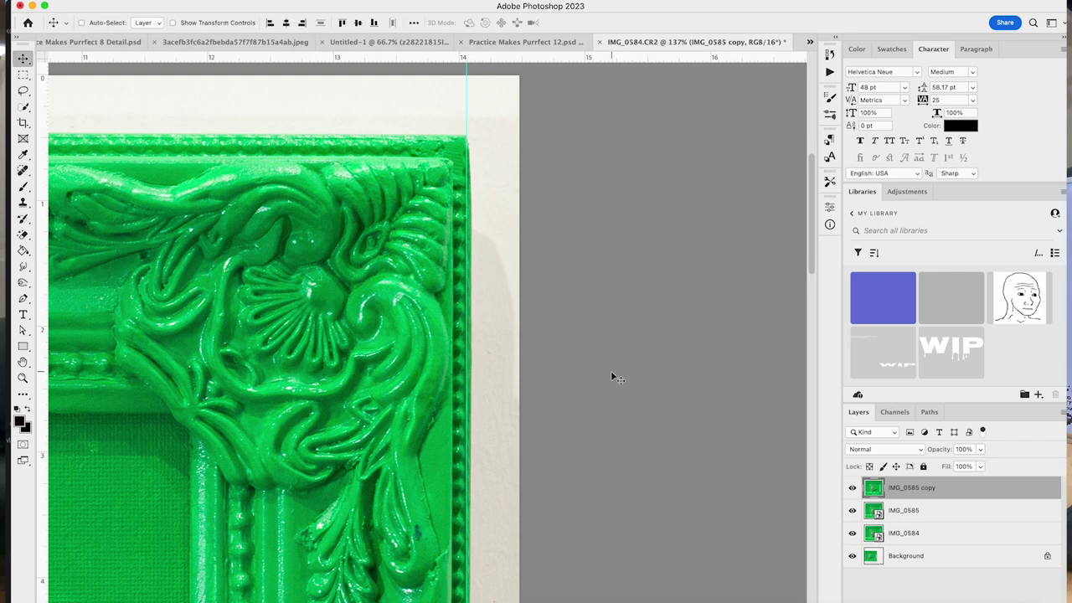
Step: Compare the wall before and after the spot removal by toggling the visibility of the IMG_0585 copy layer
{"action": "key", "text": "super+minus"}
{"action": "key", "text": "super+minus"}
{"action": "key", "text": "super+minus"}
{"action": "scroll", "coordinate": [610, 370], "scroll_direction": "left", "scroll_amount": 5}
{"action": "scroll", "coordinate": [610, 370], "scroll_direction": "down", "scroll_amount": 4}
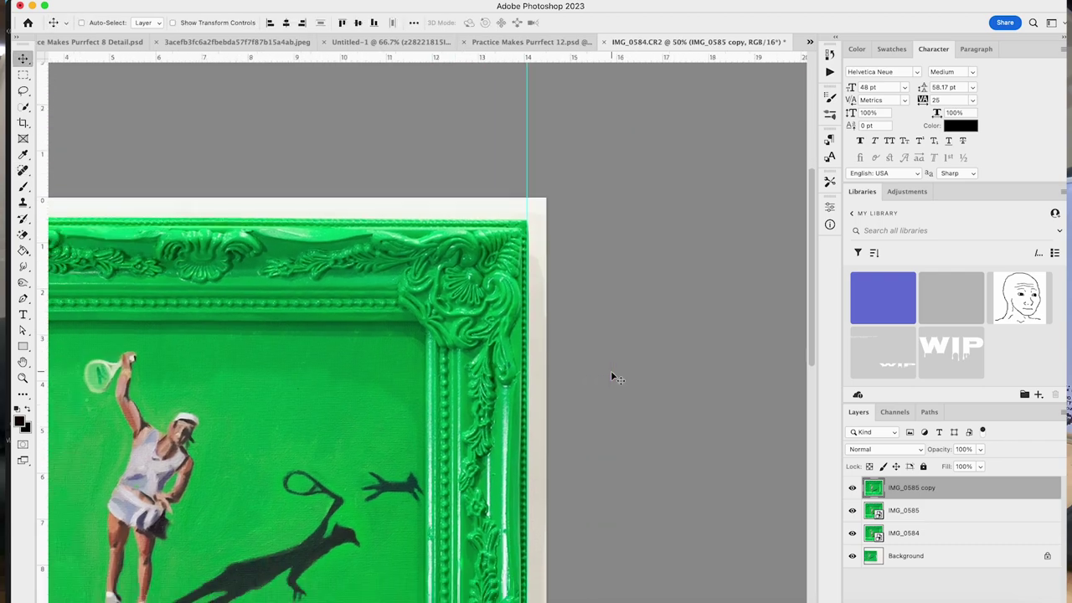
{"action": "left_click", "coordinate": [853, 488]}
{"action": "left_click", "coordinate": [852, 487]}
{"action": "scroll", "coordinate": [591, 487], "scroll_direction": "left", "scroll_amount": 5}
{"action": "scroll", "coordinate": [591, 487], "scroll_direction": "down", "scroll_amount": 2}
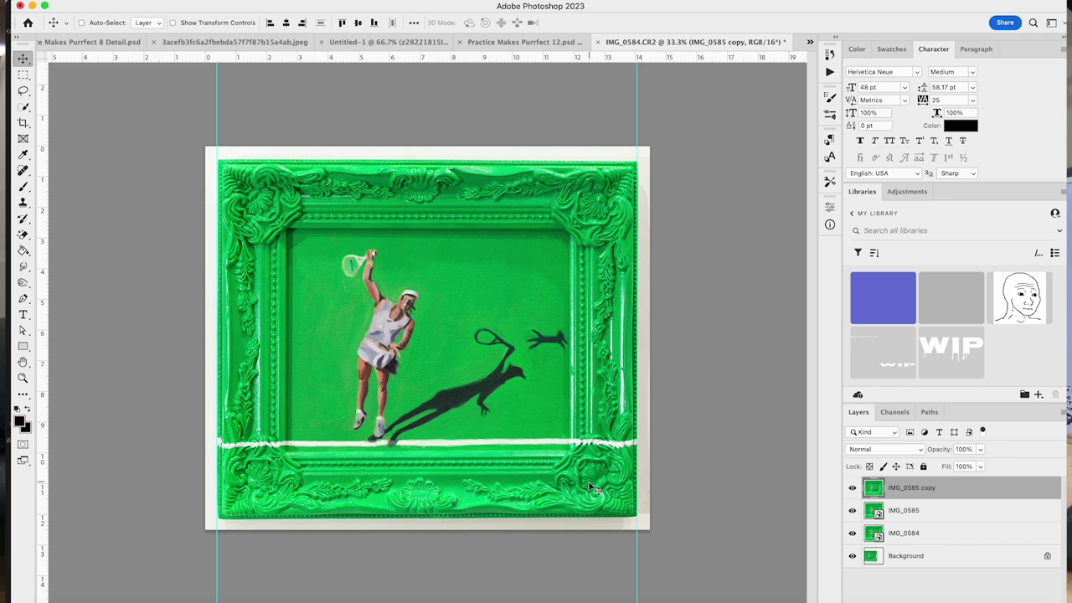
Step: Start saving the document under a new name and choose the Practice Makes Purrfect Unit London folder on the Desktop
{"action": "key", "text": "super+shift+s"}
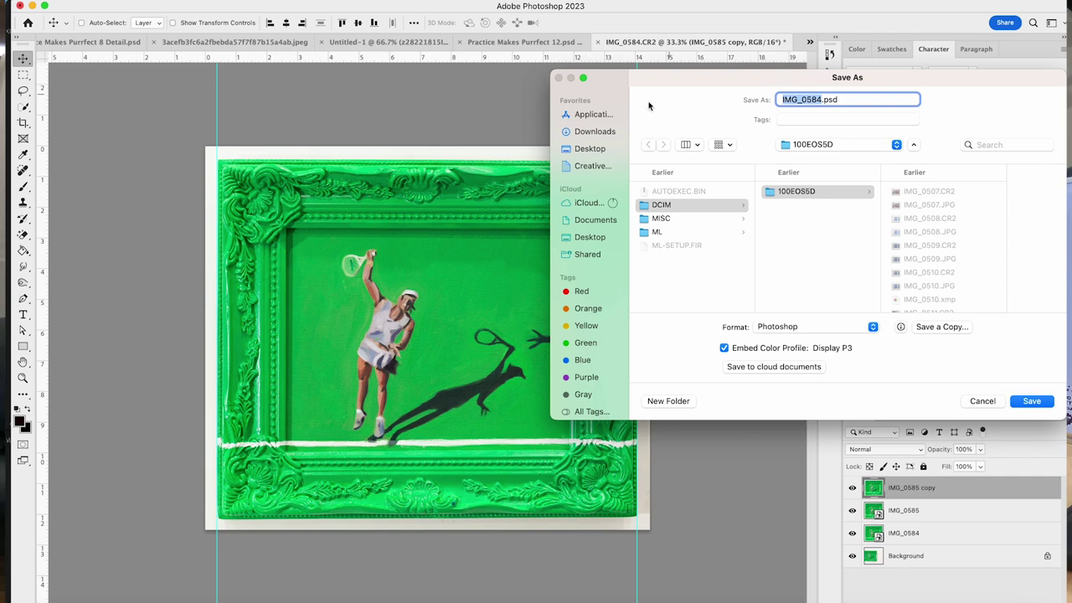
{"action": "left_click", "coordinate": [598, 153]}
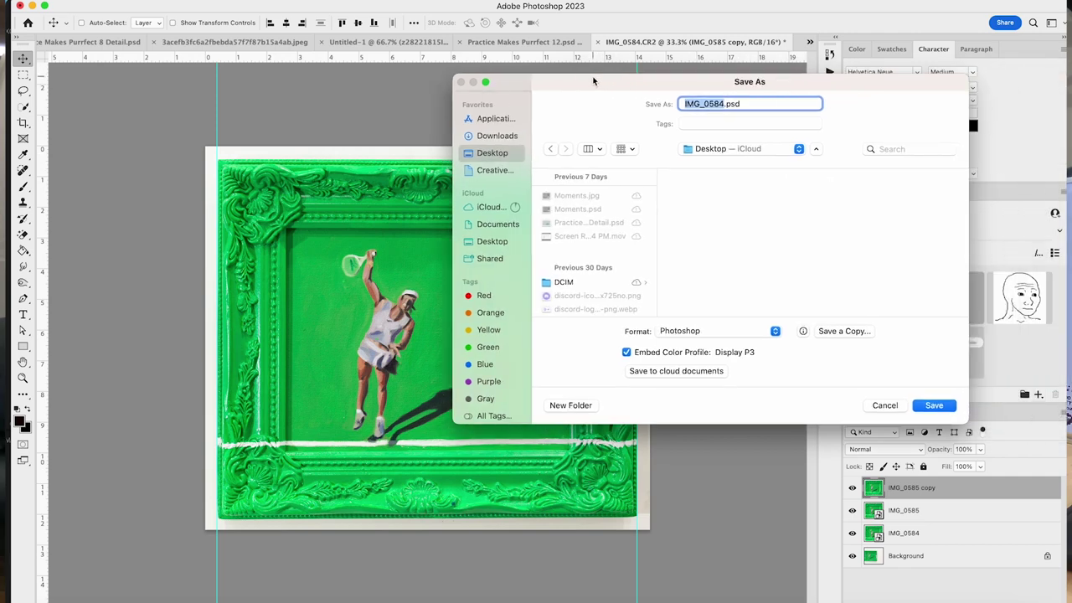
{"action": "scroll", "coordinate": [594, 251], "scroll_direction": "down", "scroll_amount": 3}
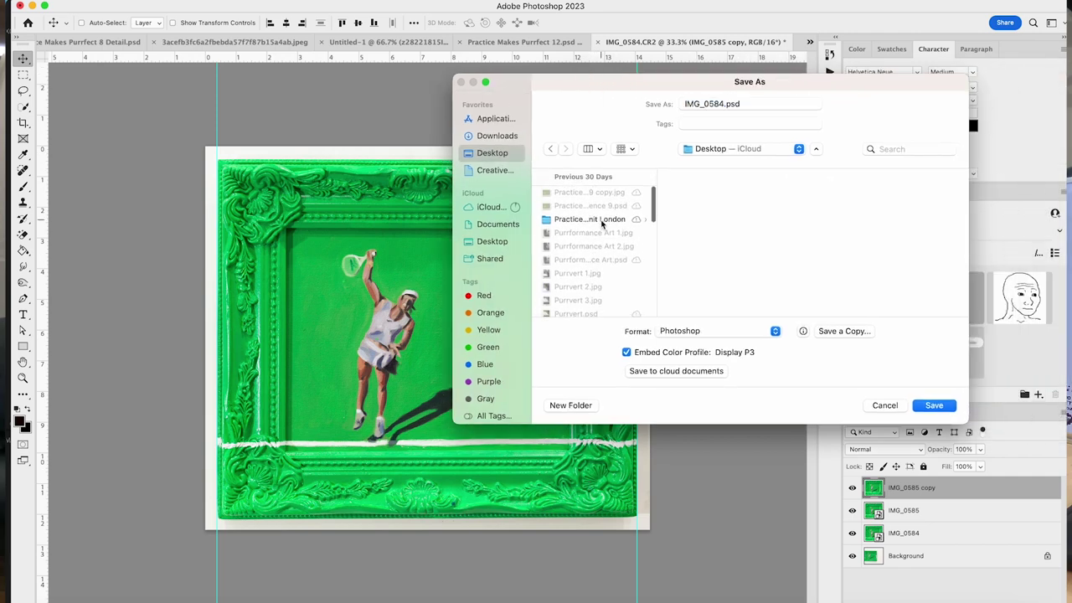
{"action": "left_click", "coordinate": [605, 219]}
{"action": "left_click_drag", "start_coordinate": [835, 84], "coordinate": [740, 87]}
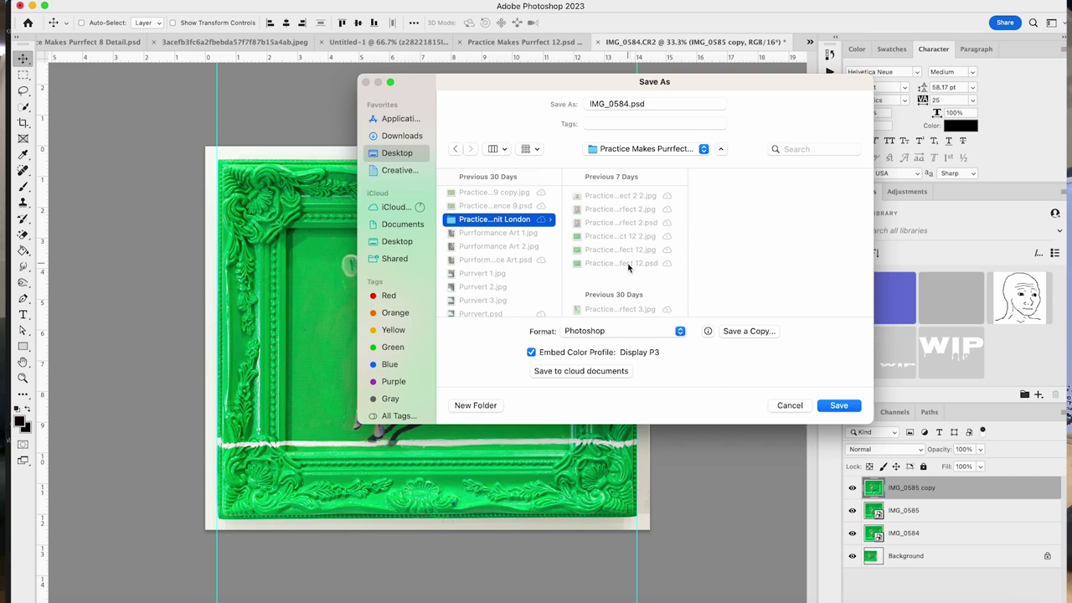
Step: Try to save the document as Practice Makes Purrfect 12.psd, replacing the existing file
{"action": "left_click_drag", "start_coordinate": [629, 107], "coordinate": [584, 104]}
{"action": "type", "text": "Practi"}
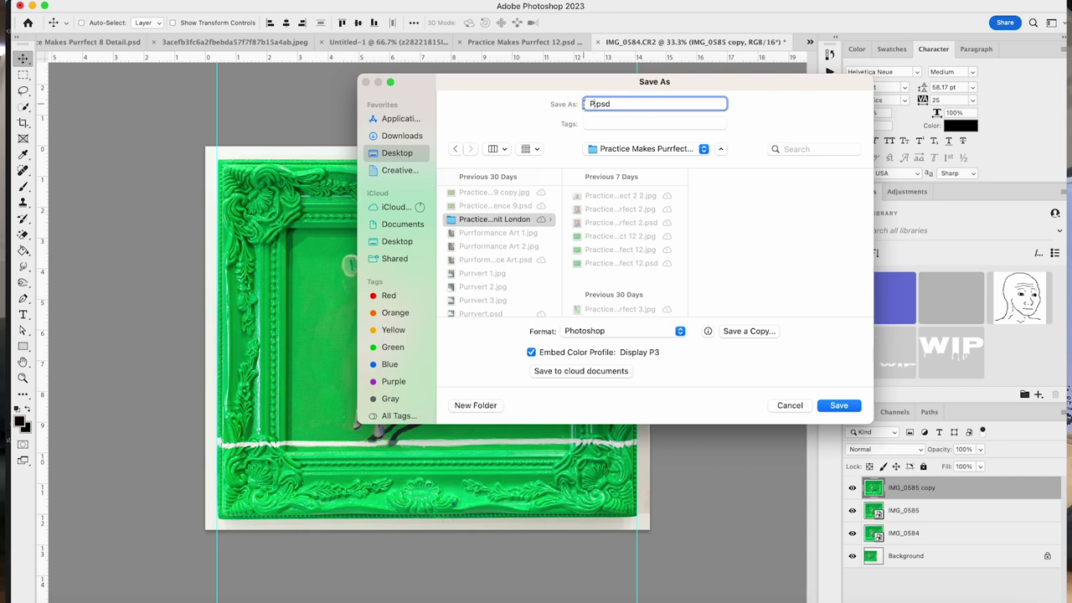
{"action": "type", "text": "ce mak"}
{"action": "key", "text": "BackSpace"}
{"action": "key", "text": "BackSpace"}
{"action": "key", "text": "BackSpace"}
{"action": "type", "text": "Makes Purrfect 12"}
{"action": "key", "text": "Return"}
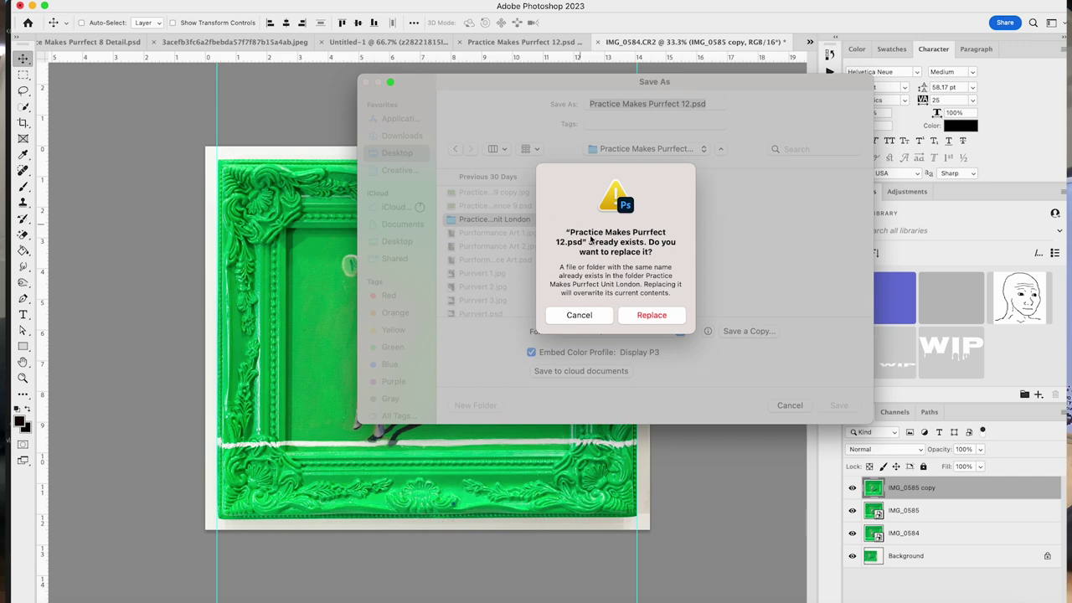
{"action": "left_click", "coordinate": [649, 315]}
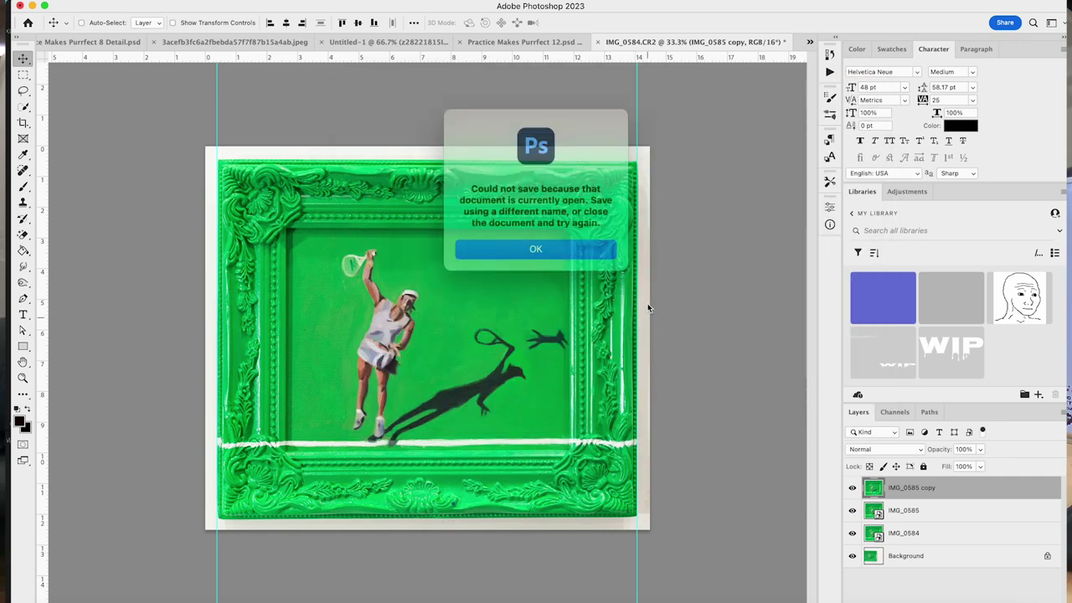
{"action": "left_click", "coordinate": [577, 246]}
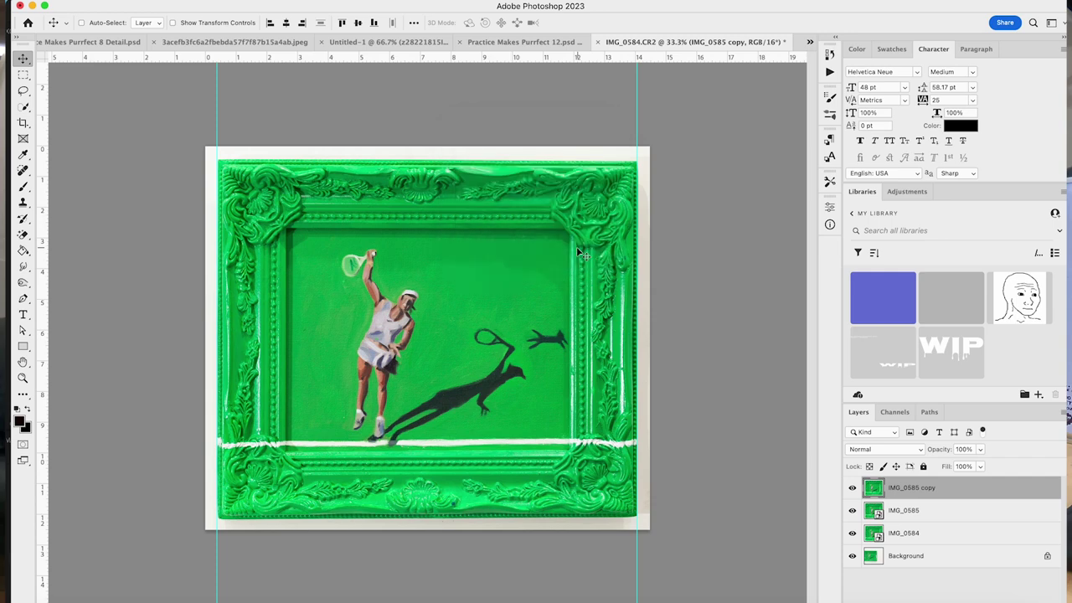
Step: Switch to the open Practice Makes Purrfect 12.psd document, look it over and close it
{"action": "left_click", "coordinate": [547, 42]}
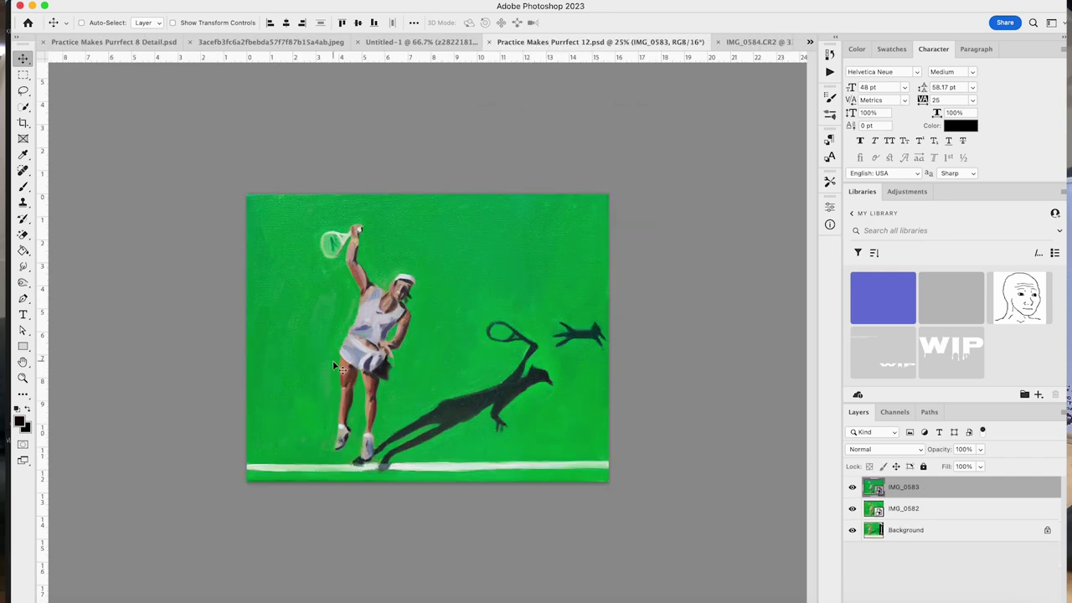
{"action": "scroll", "coordinate": [410, 326], "scroll_direction": "up", "scroll_amount": 5}
{"action": "scroll", "coordinate": [419, 335], "scroll_direction": "down", "scroll_amount": 4}
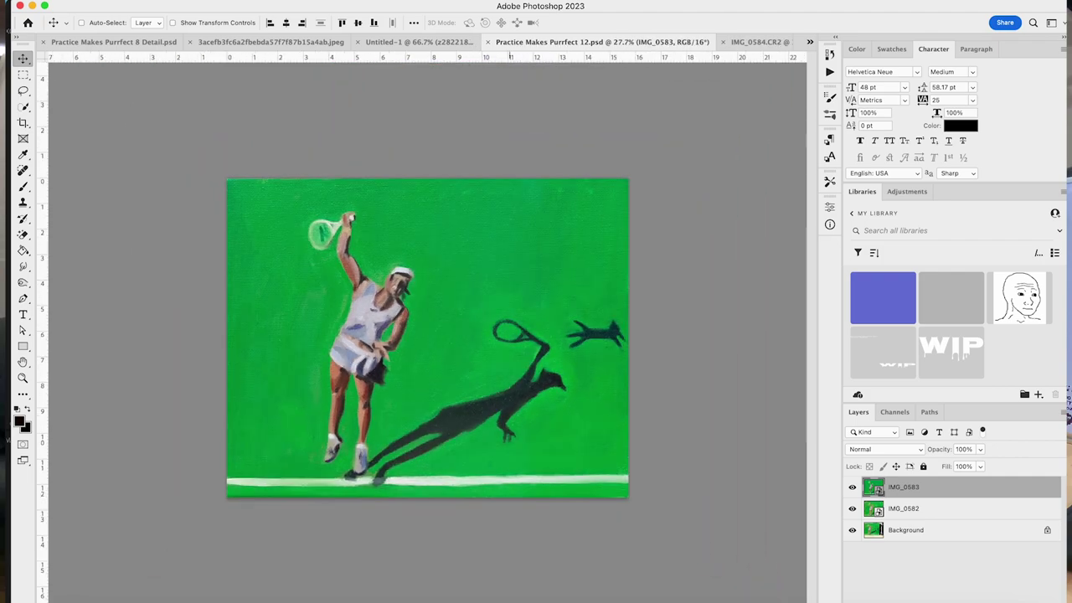
{"action": "left_click", "coordinate": [489, 43]}
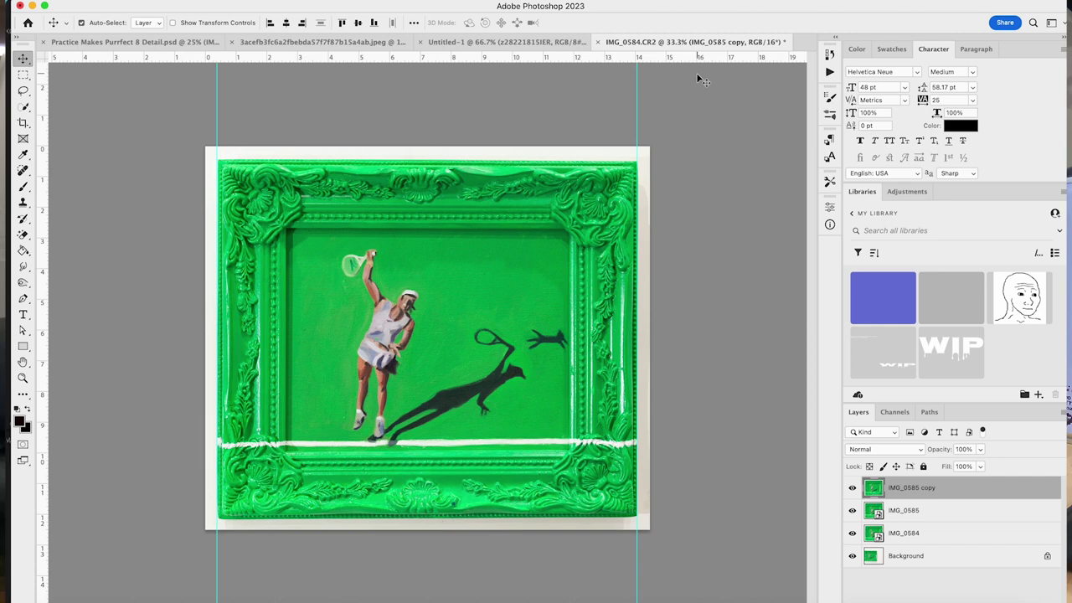
Step: Save the framed document as Practice Makes Purrfect 12 2.psd in the Practice Makes Purrfect Unit London folder with Maximize Compatibility
{"action": "key", "text": "super+shift+s"}
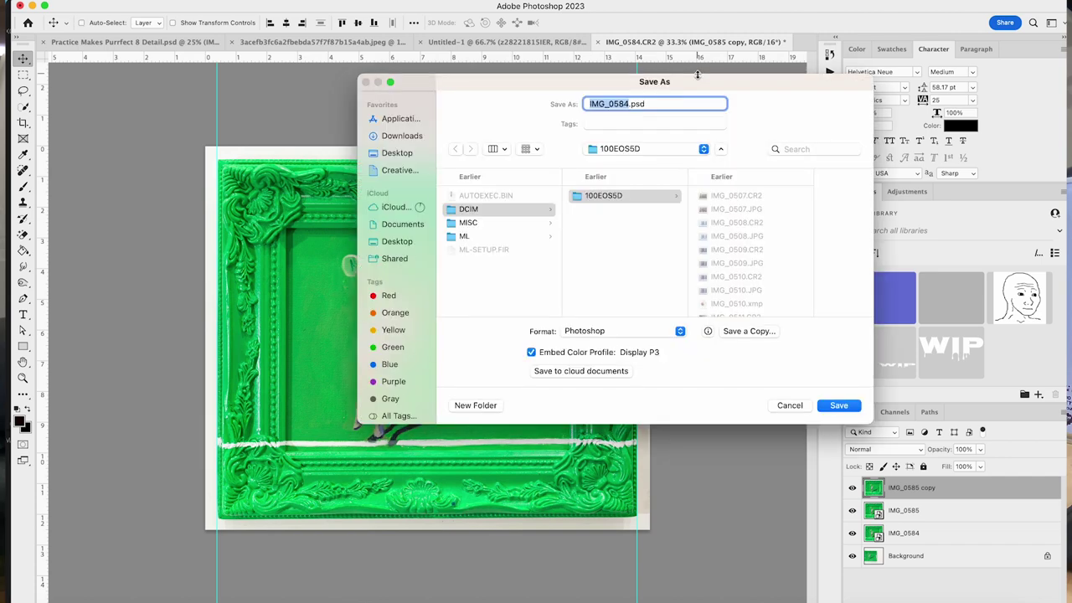
{"action": "left_click", "coordinate": [401, 153]}
{"action": "scroll", "coordinate": [482, 247], "scroll_direction": "down", "scroll_amount": 5}
{"action": "left_click", "coordinate": [493, 228]}
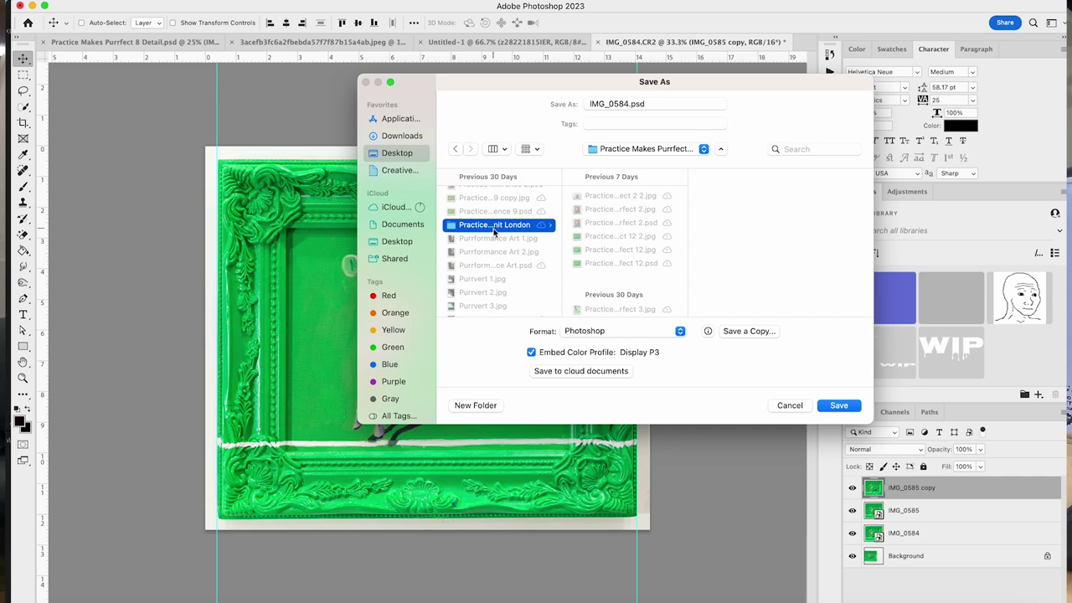
{"action": "left_click", "coordinate": [632, 107]}
{"action": "type", "text": "Practice Makes Purrfect 12 2"}
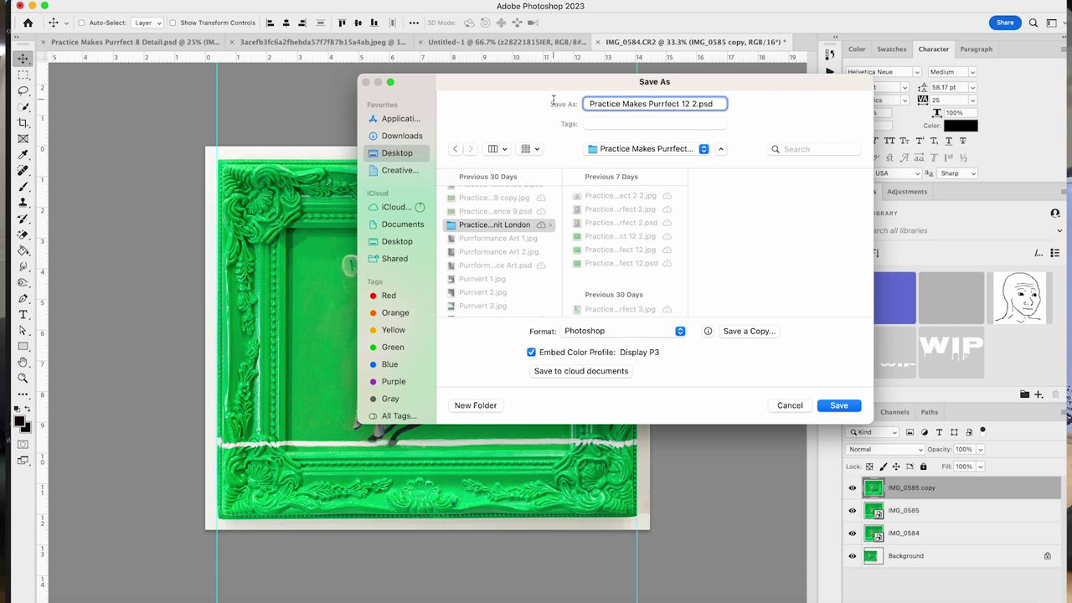
{"action": "key", "text": "Return"}
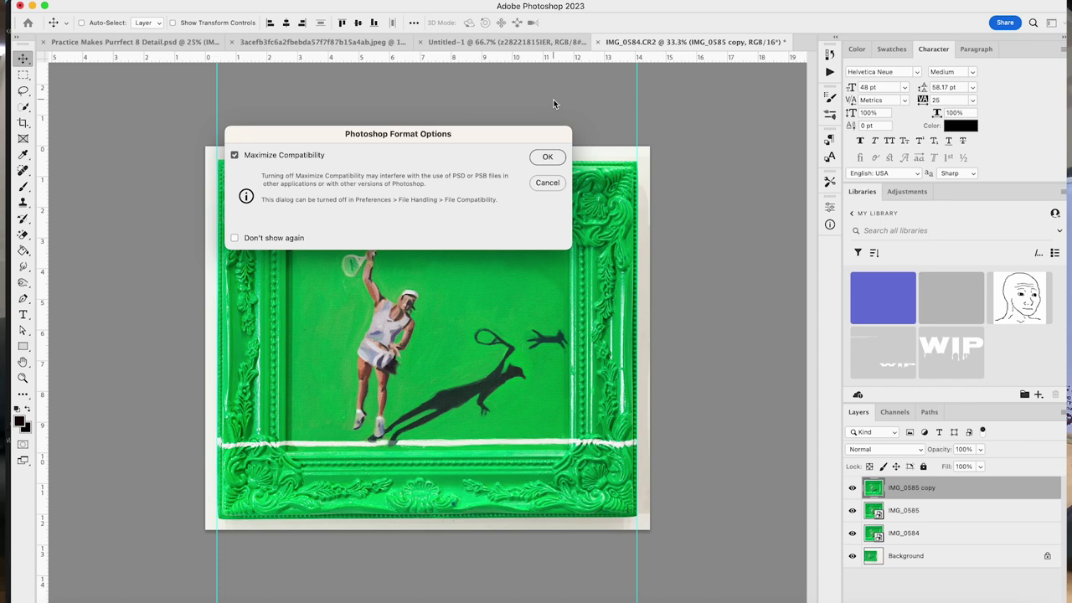
{"action": "key", "text": "Return"}
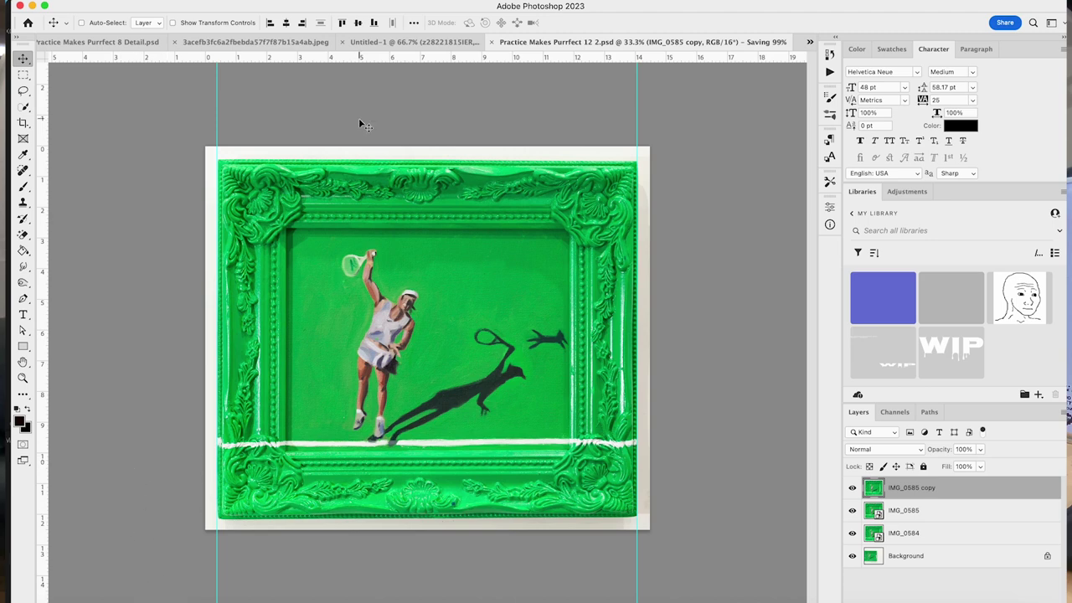
Step: Start saving the framed document under another name and check the existing files in the destination folder
{"action": "key", "text": "super+shift+s"}
{"action": "key", "text": "Right"}
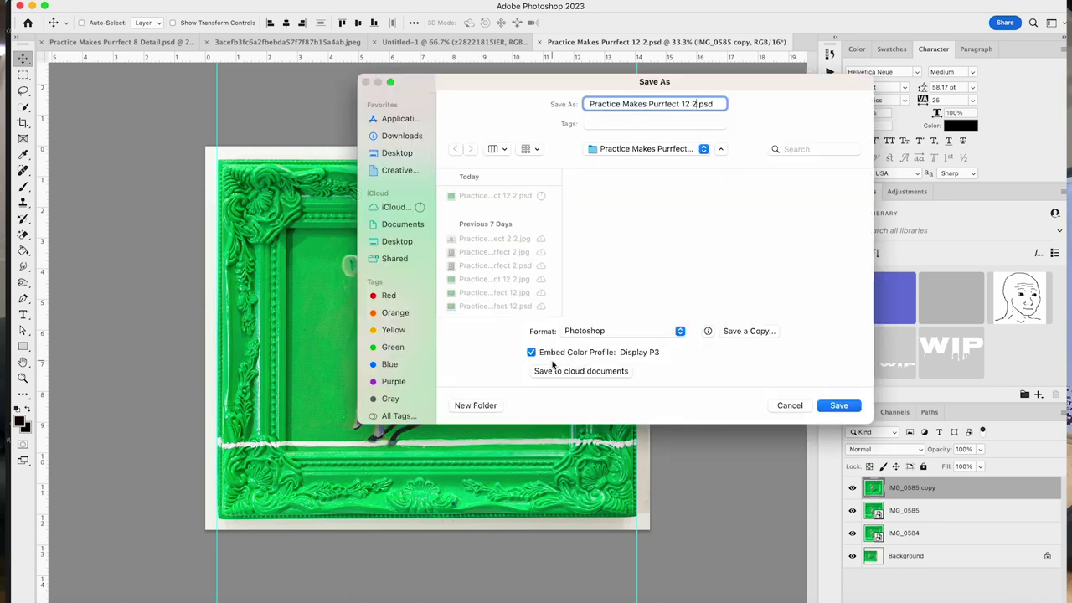
{"action": "scroll", "coordinate": [520, 292], "scroll_direction": "down", "scroll_amount": 2}
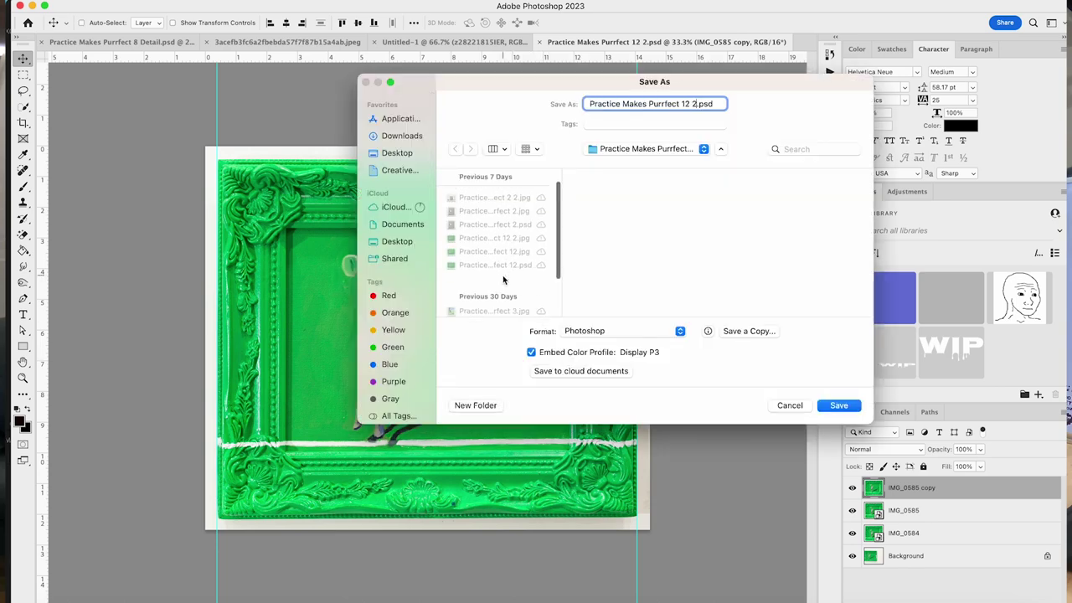
{"action": "scroll", "coordinate": [502, 280], "scroll_direction": "down", "scroll_amount": 2}
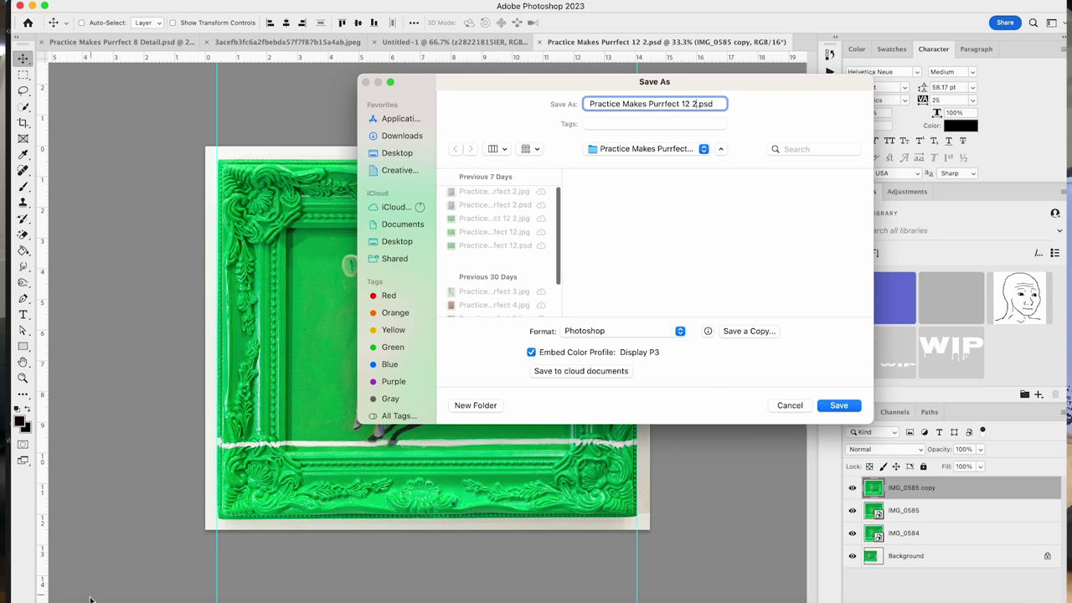
Step: Switch to Finder and open the Practice Makes Purrfect Unit London folder on the Desktop
{"action": "key", "text": "super+Tab"}
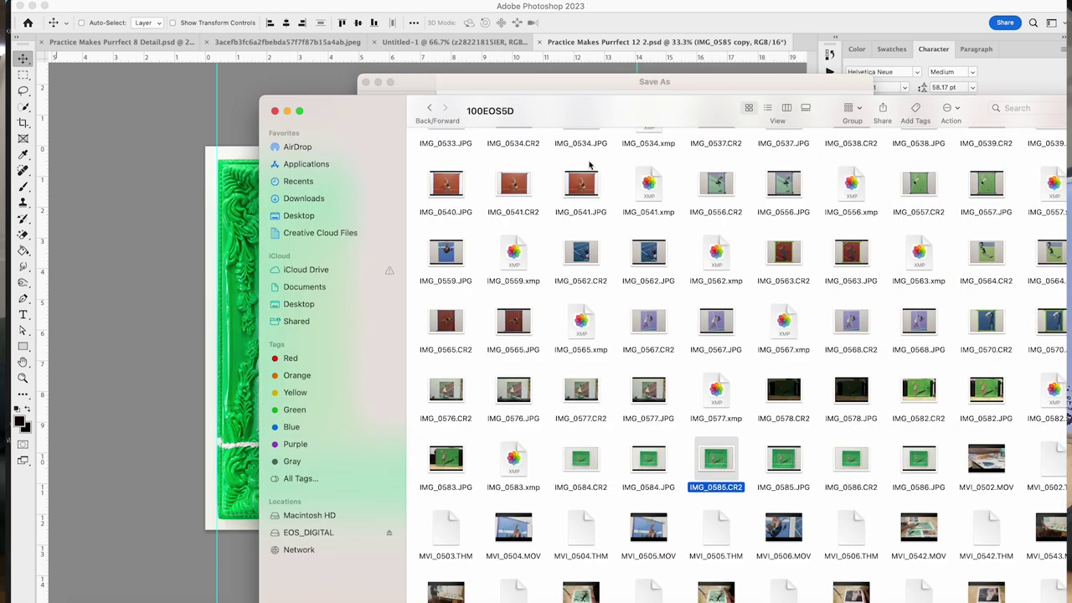
{"action": "left_click", "coordinate": [303, 217]}
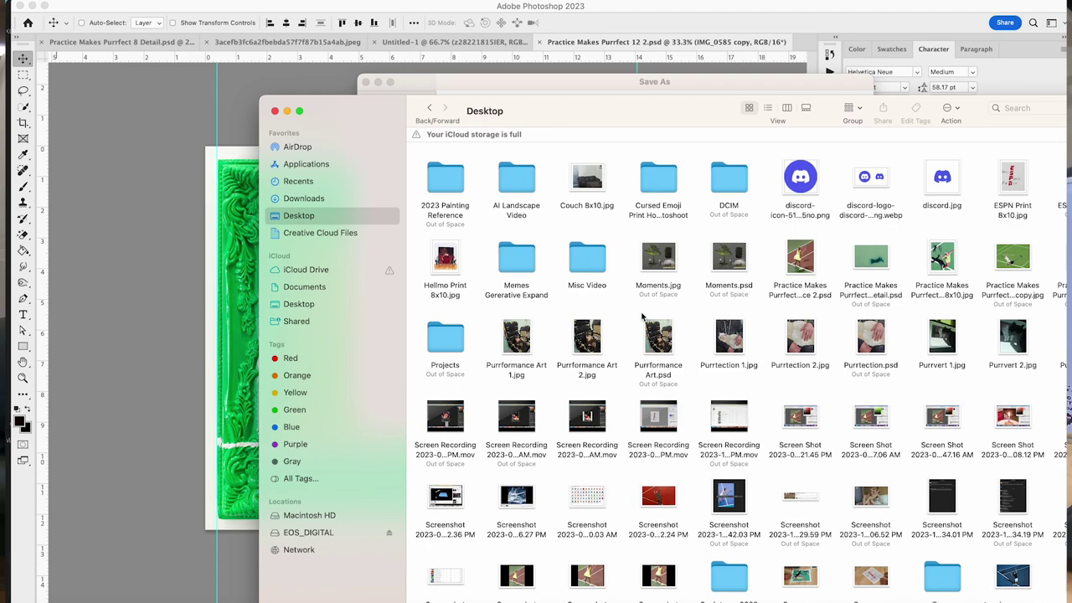
{"action": "scroll", "coordinate": [757, 487], "scroll_direction": "down", "scroll_amount": 1}
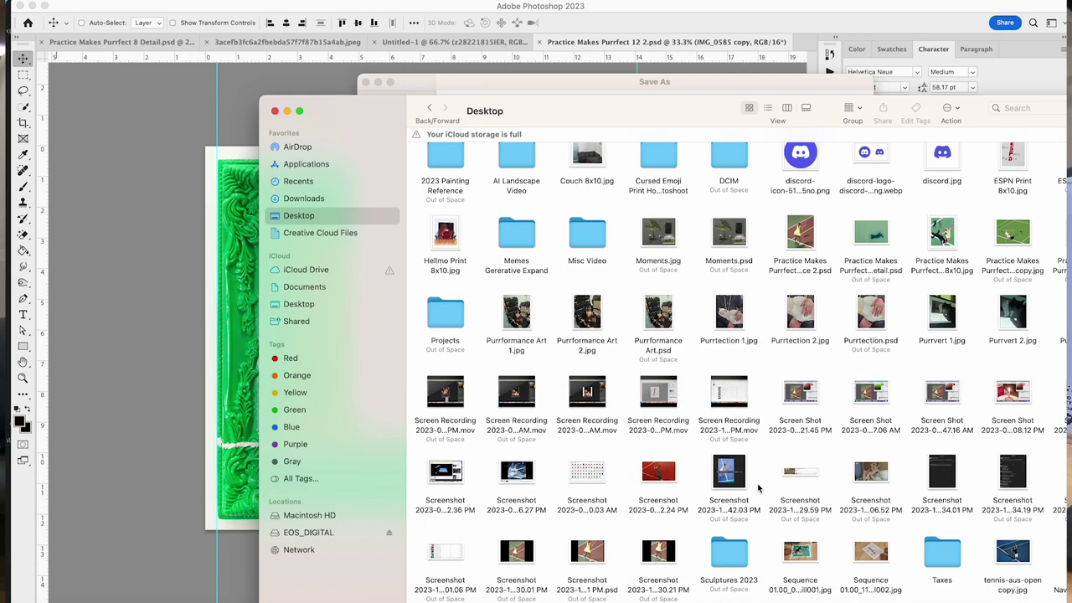
{"action": "left_click_drag", "start_coordinate": [686, 108], "coordinate": [554, 108]}
{"action": "double_click", "coordinate": [1028, 239]}
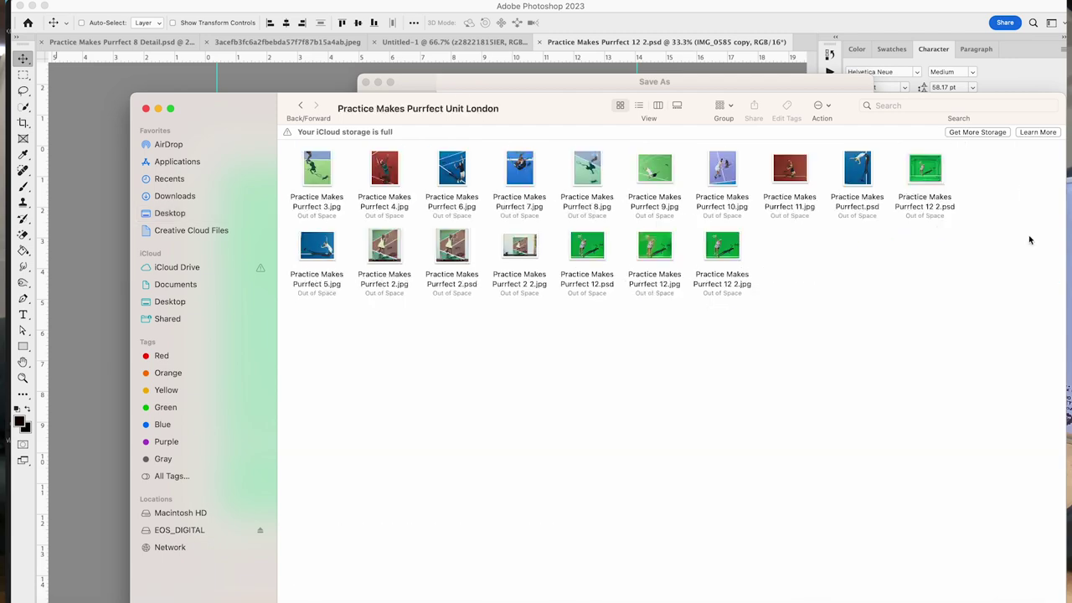
Step: Preview Practice Makes Purrfect 12 2.jpg and the neighbouring images in the folder to compare the existing versions
{"action": "left_click", "coordinate": [731, 250]}
{"action": "key", "text": "space"}
{"action": "key", "text": "Right"}
{"action": "key", "text": "Right"}
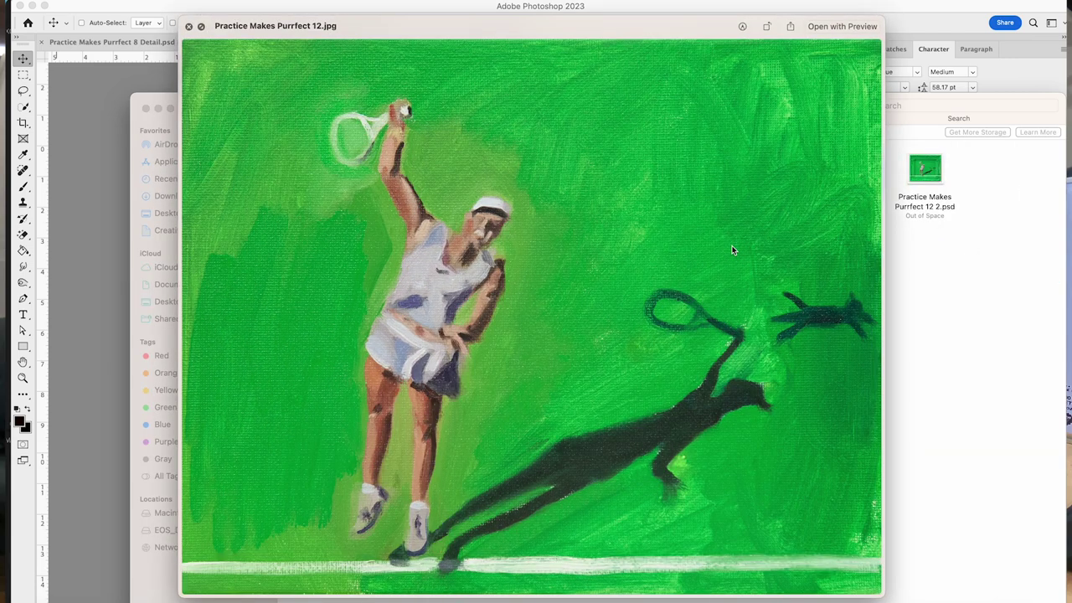
{"action": "key", "text": "Right"}
{"action": "key", "text": "Right"}
{"action": "key", "text": "Right"}
{"action": "key", "text": "Left"}
{"action": "key", "text": "Left"}
{"action": "key", "text": "Left"}
{"action": "key", "text": "space"}
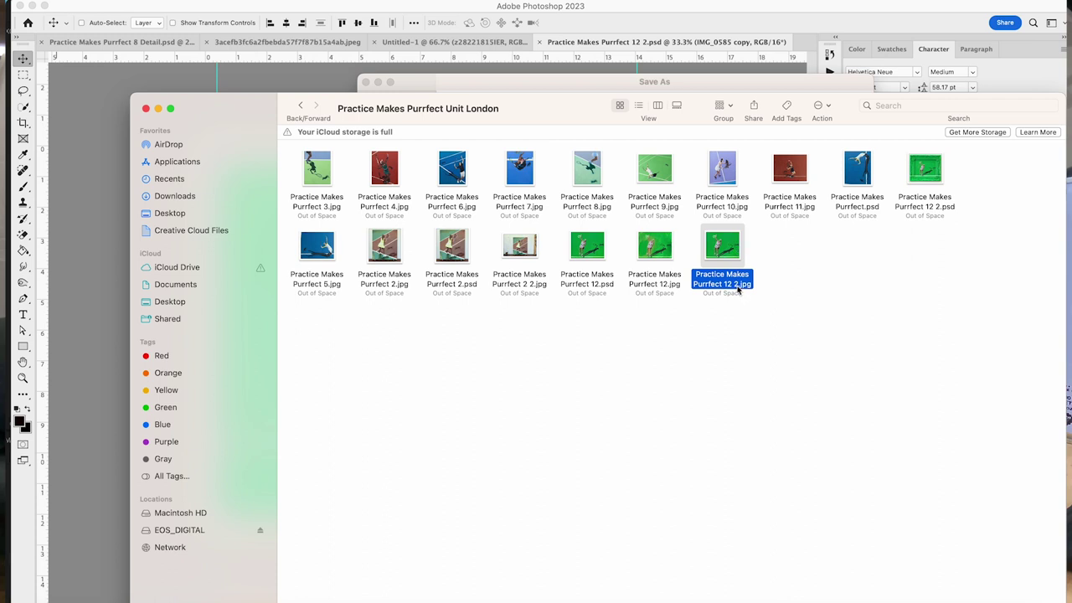
Step: Rename the file Practice Makes Purrfect 12.jpg as Practice Makes Purrfect 12 3.jpg
{"action": "left_click", "coordinate": [667, 285]}
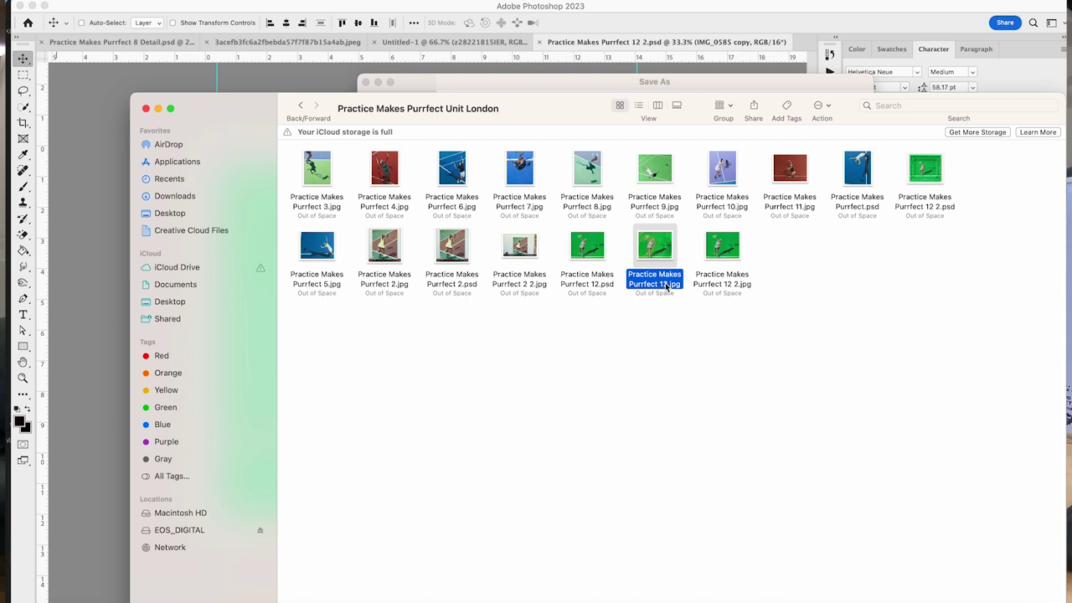
{"action": "left_click", "coordinate": [667, 285]}
{"action": "left_click", "coordinate": [667, 285]}
{"action": "type", "text": "3"}
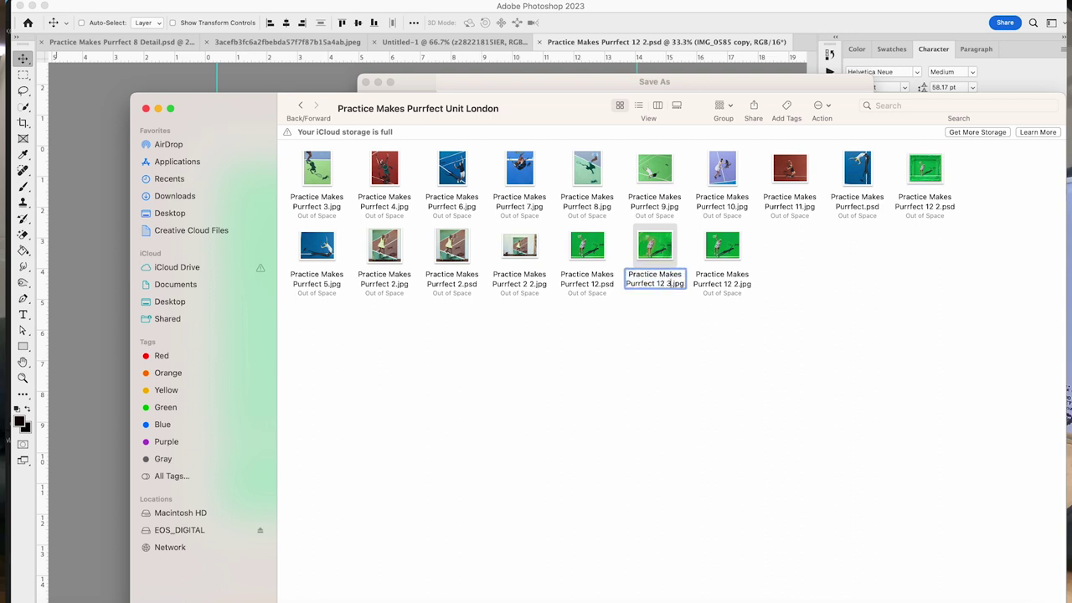
{"action": "key", "text": "Return"}
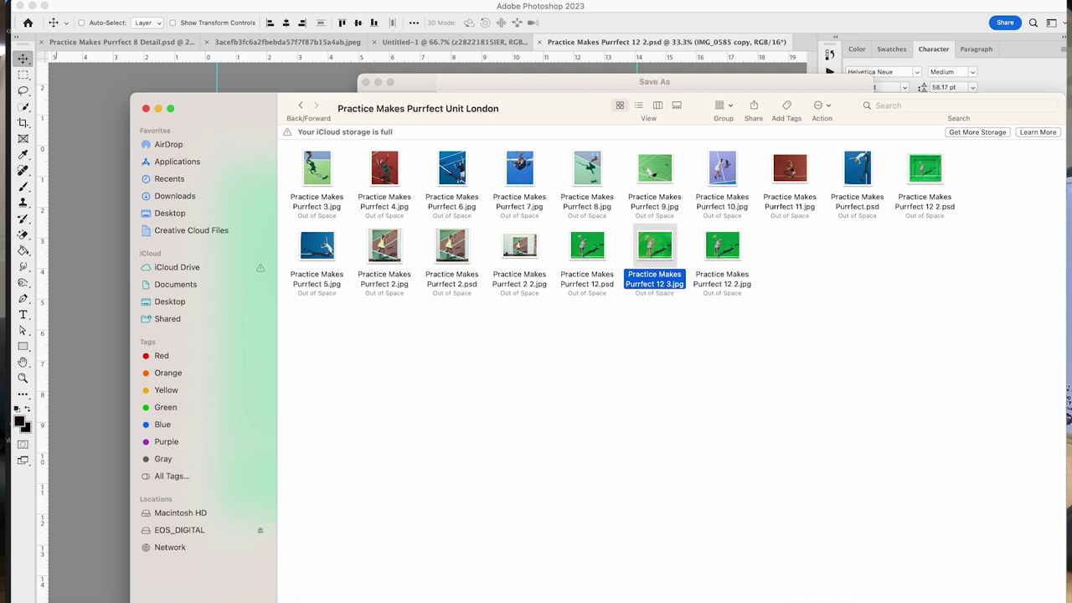
Step: Return to Photoshop and save a JPEG copy of the framed document as Practice Makes Purrfect 12.jpg with the color profile embedded
{"action": "left_click", "coordinate": [309, 78]}
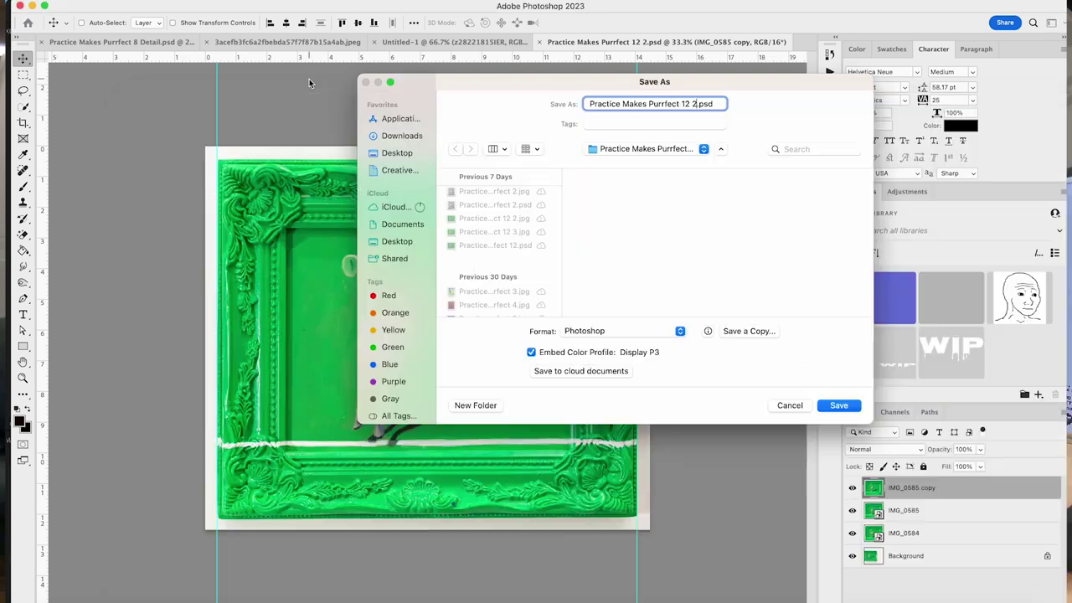
{"action": "left_click", "coordinate": [695, 103]}
{"action": "key", "text": "BackSpace"}
{"action": "key", "text": "BackSpace"}
{"action": "left_click", "coordinate": [746, 331]}
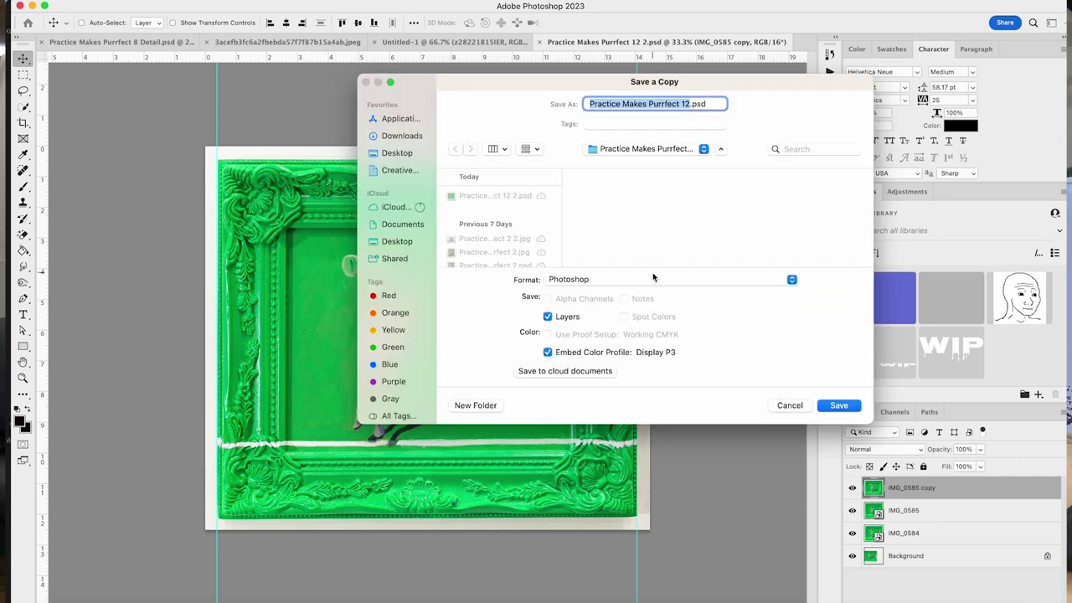
{"action": "left_click", "coordinate": [652, 279]}
{"action": "left_click", "coordinate": [599, 348]}
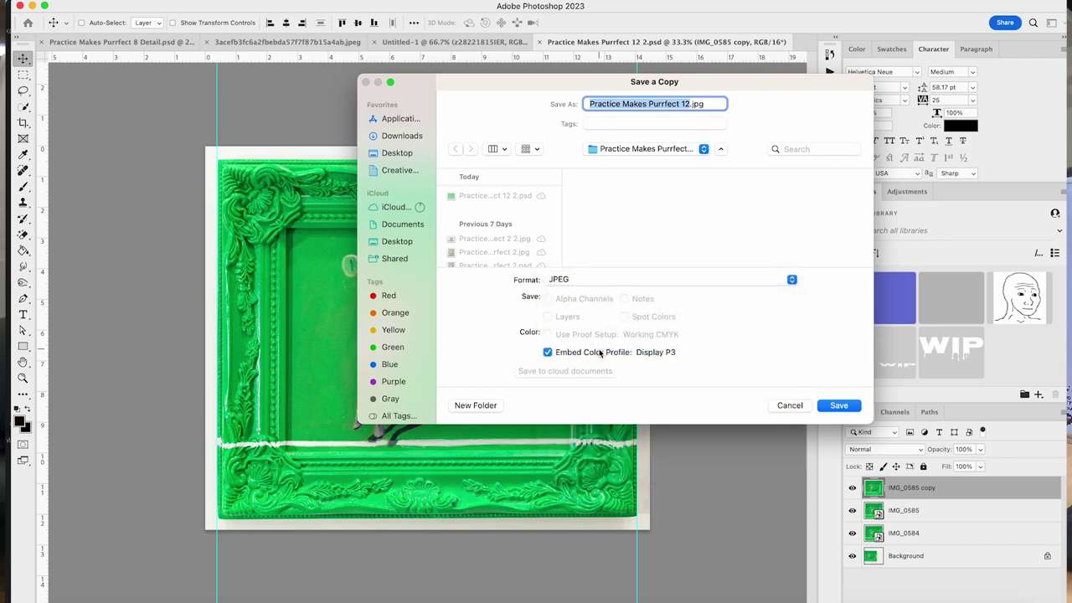
{"action": "key", "text": "Return"}
{"action": "key", "text": "Return"}
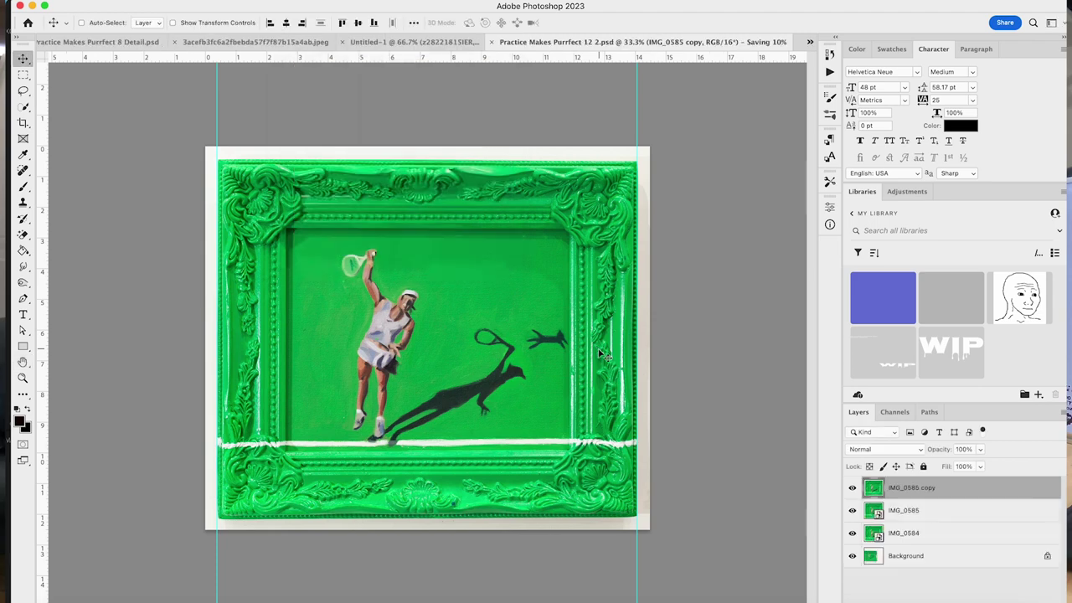